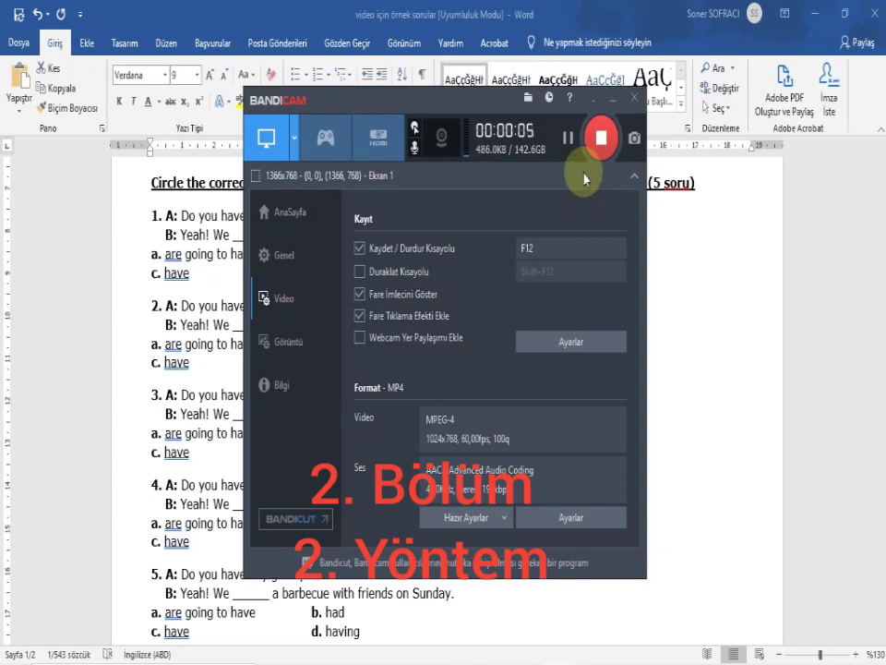
- Compare the first multiple-choice question in the Word document with its preview in the exam portal in Chrome
left_click(613, 101)
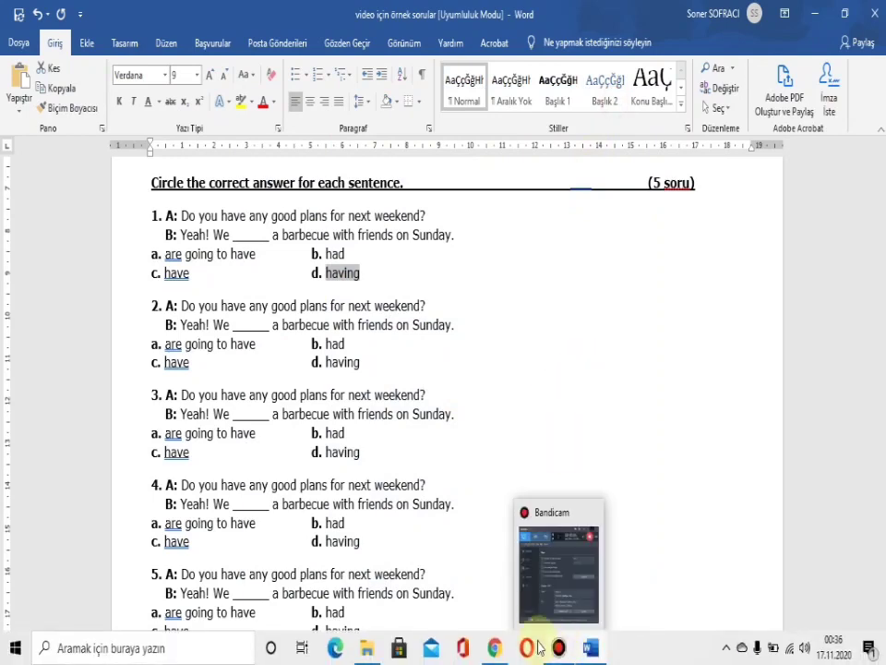
left_click(496, 651)
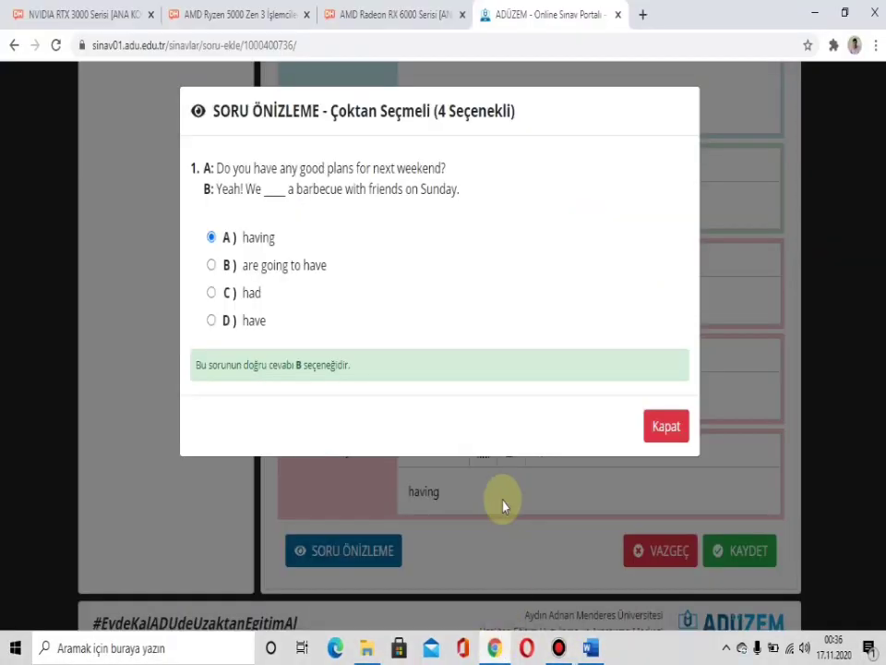
left_click(597, 652)
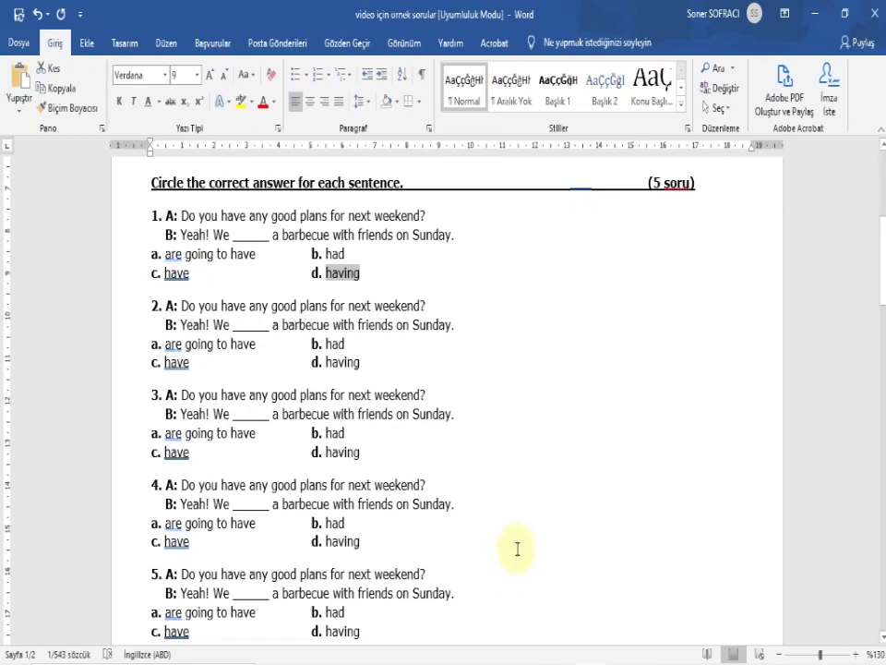
mouse_move(540, 656)
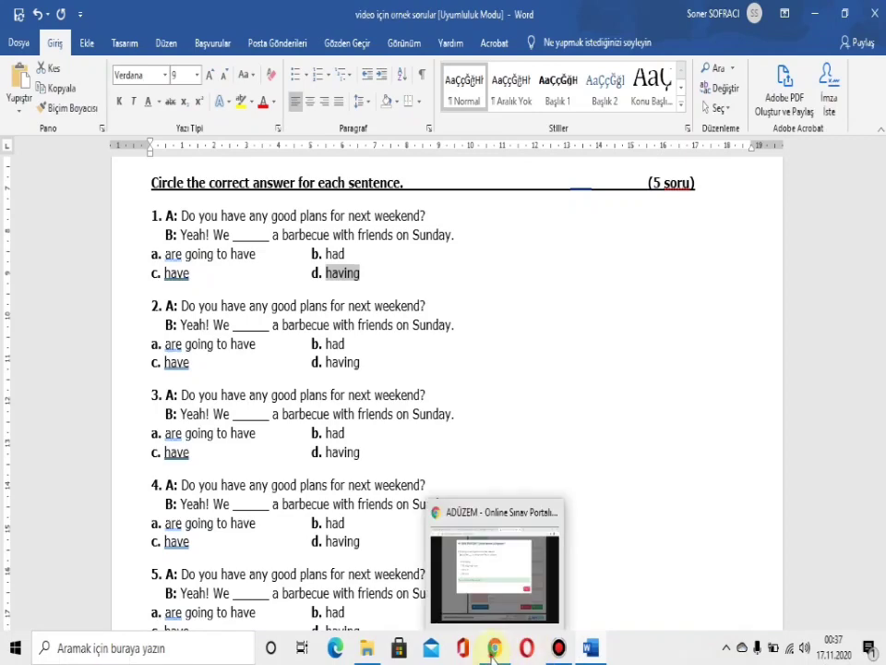
left_click(497, 591)
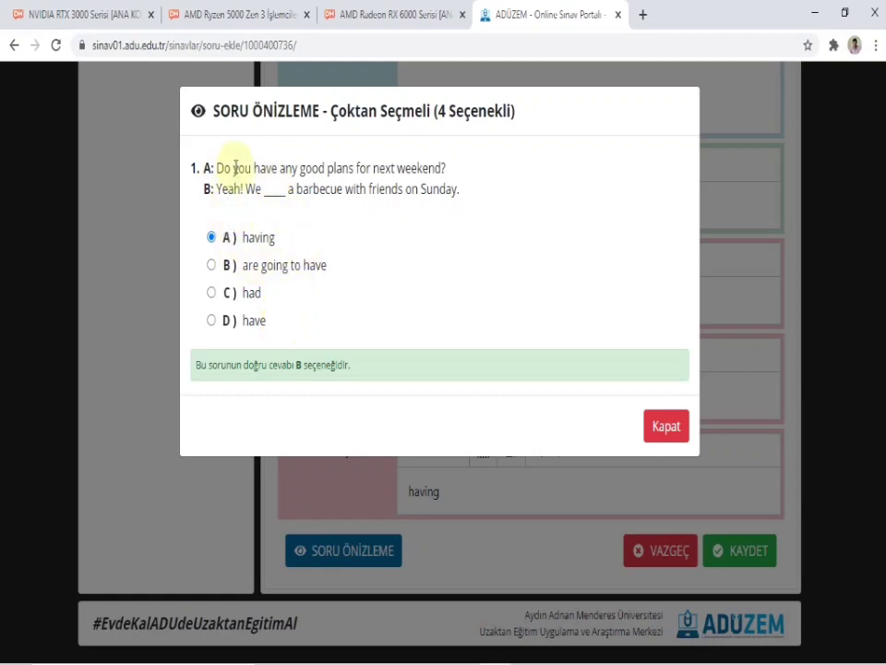
- Try the answer options A to D in the question preview, finish on B, and close the preview
left_click(210, 265)
left_click(211, 293)
left_click(212, 321)
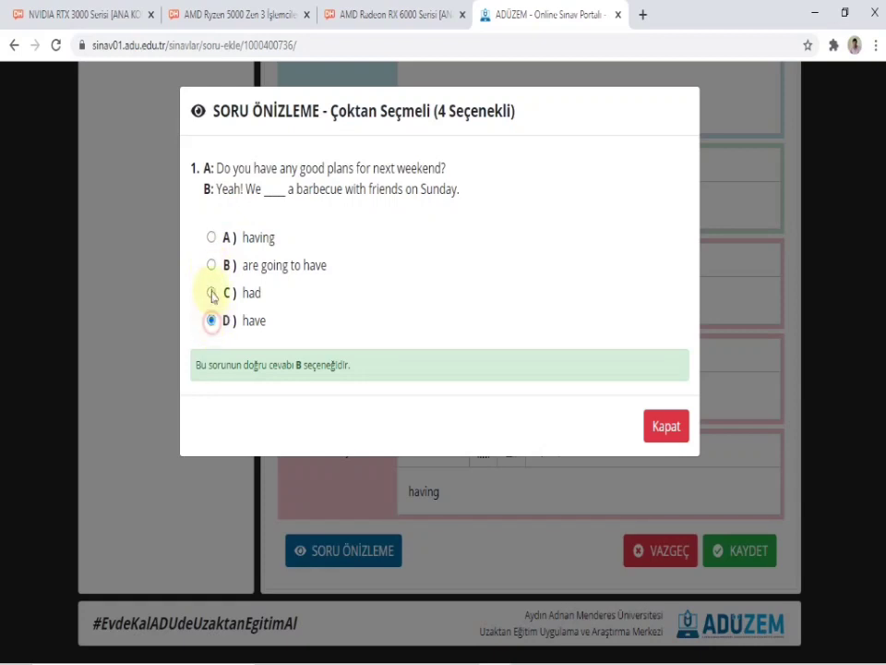
left_click(212, 238)
left_click(212, 266)
left_click(211, 294)
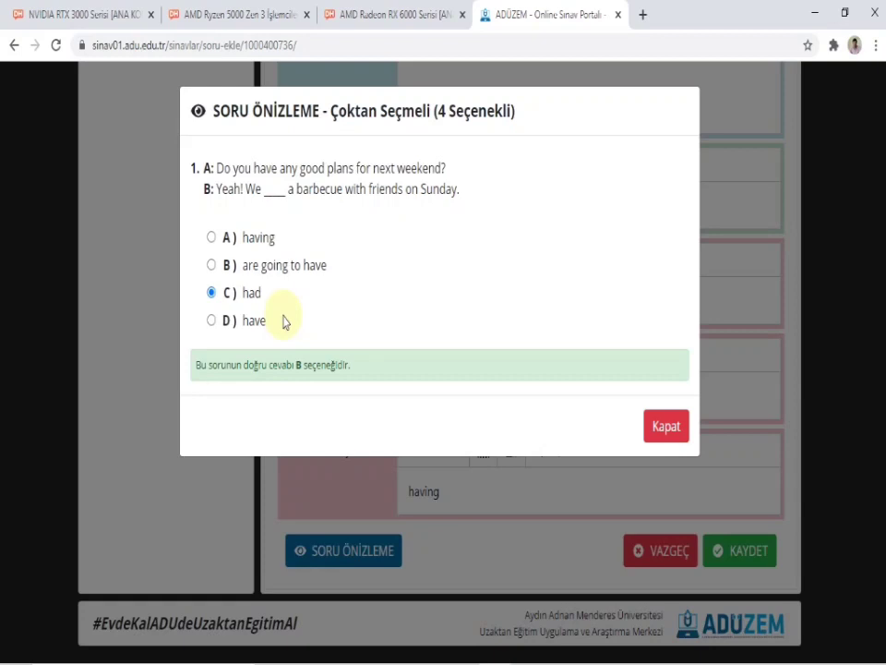
left_click(211, 238)
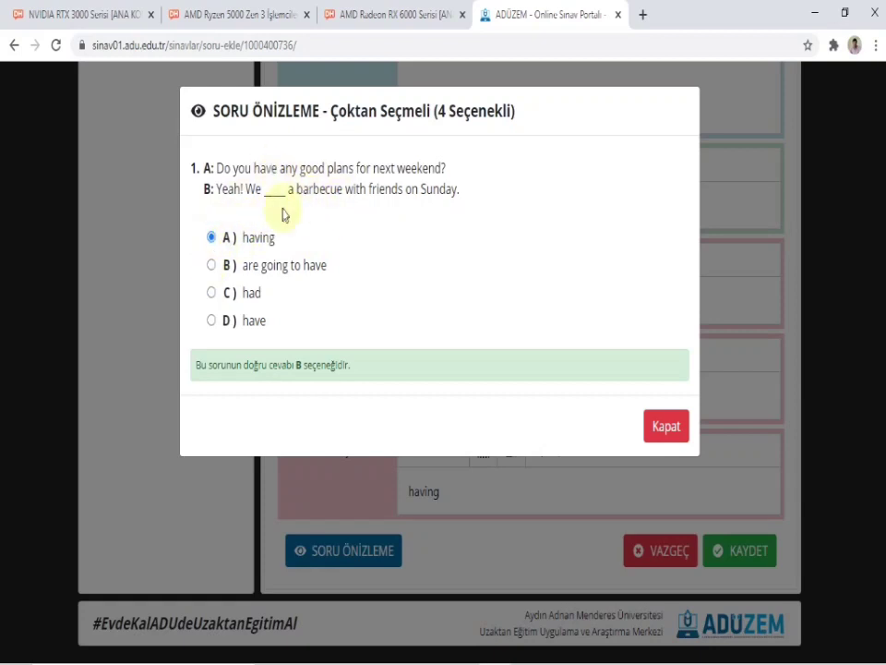
left_click(212, 265)
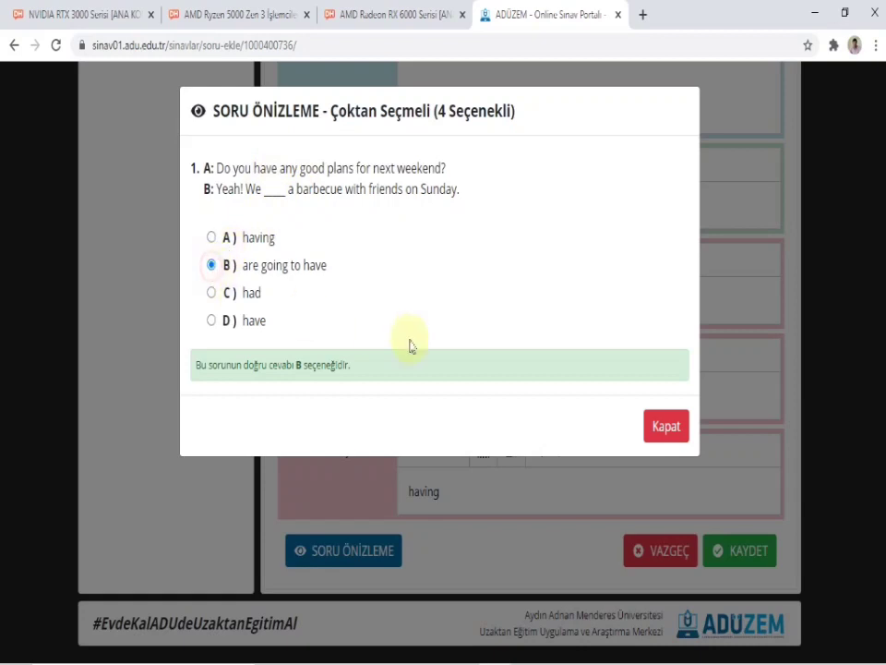
left_click(664, 426)
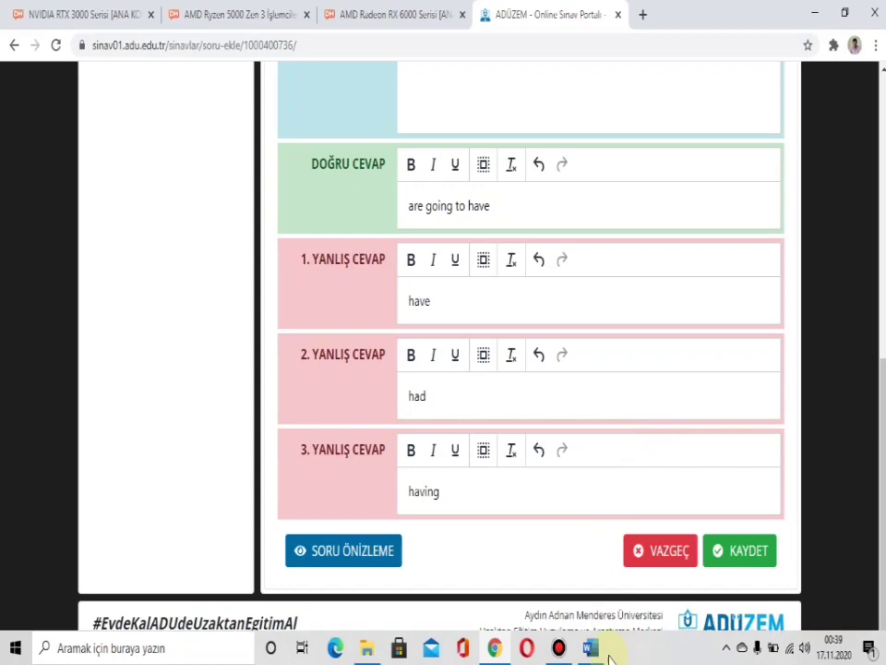
left_click(559, 648)
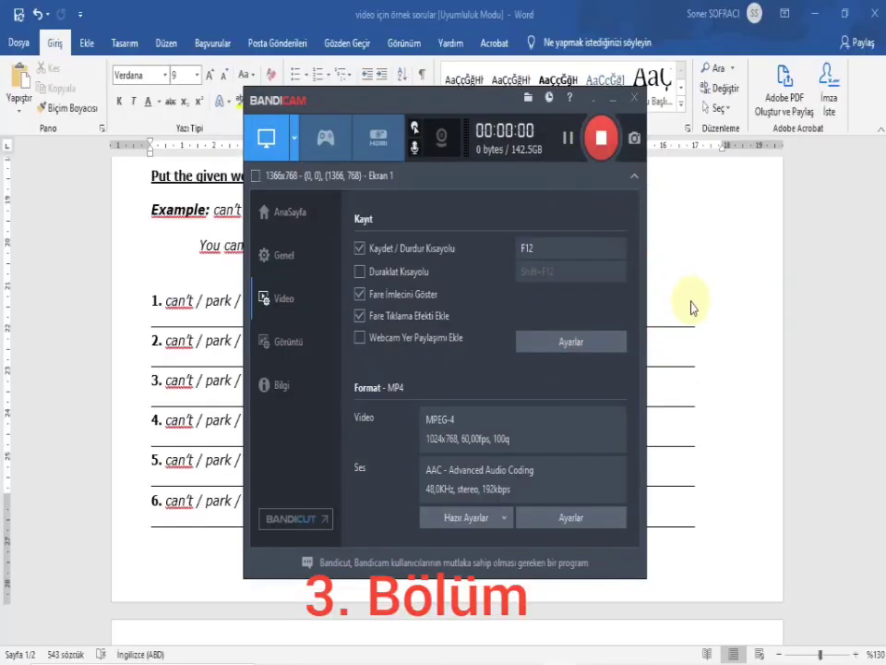
- Review the exam document in Word from the sentence-completion section through the multiple-choice questions to the word-order section
scroll(691, 307, "up", 15)
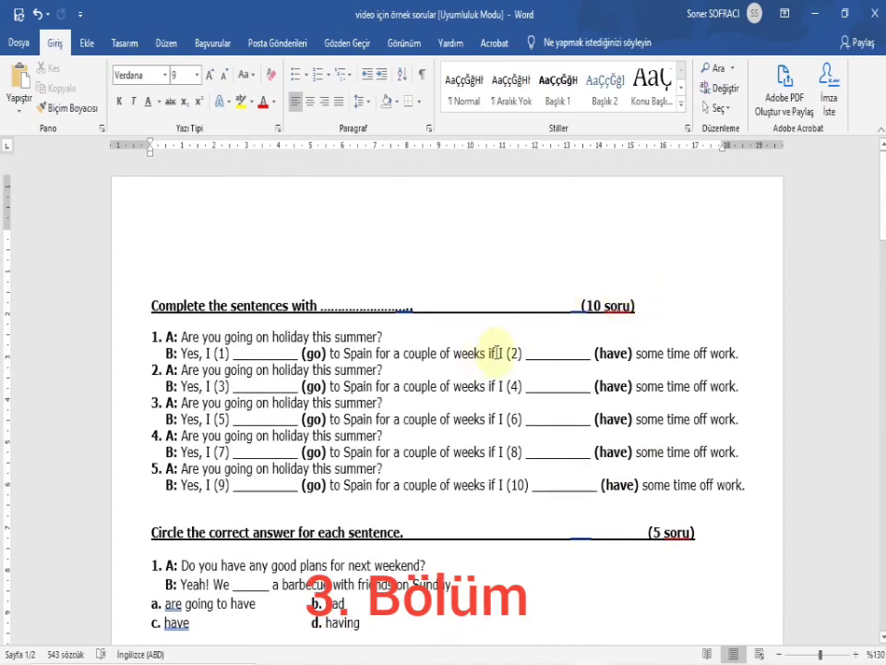
left_click(425, 428)
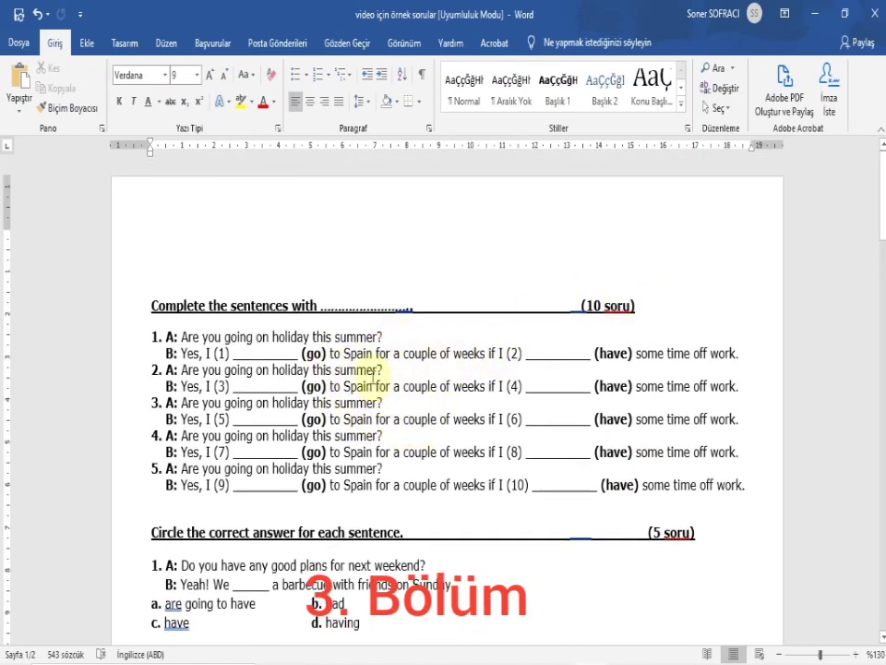
double_click(358, 306)
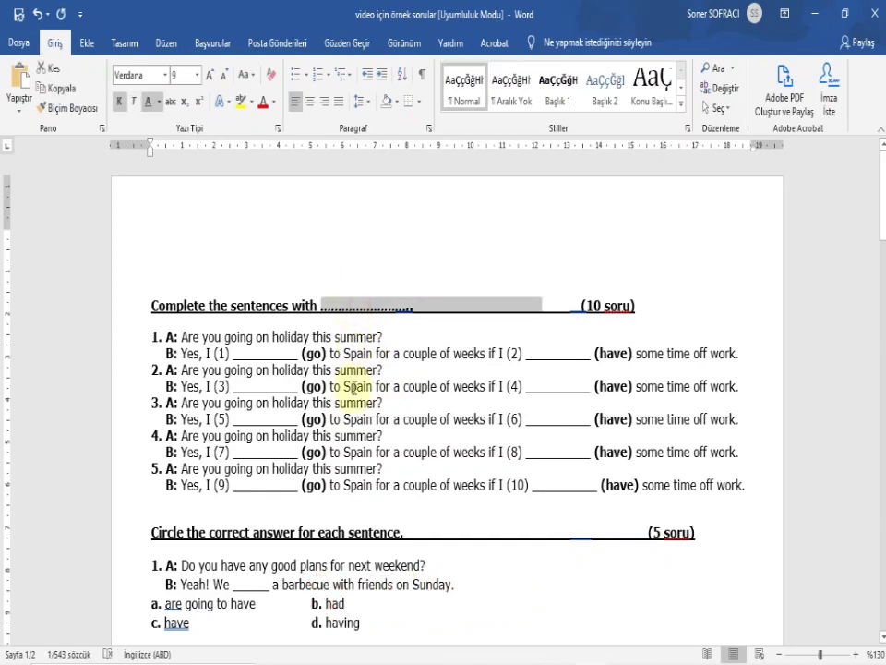
scroll(355, 386, "down", 6)
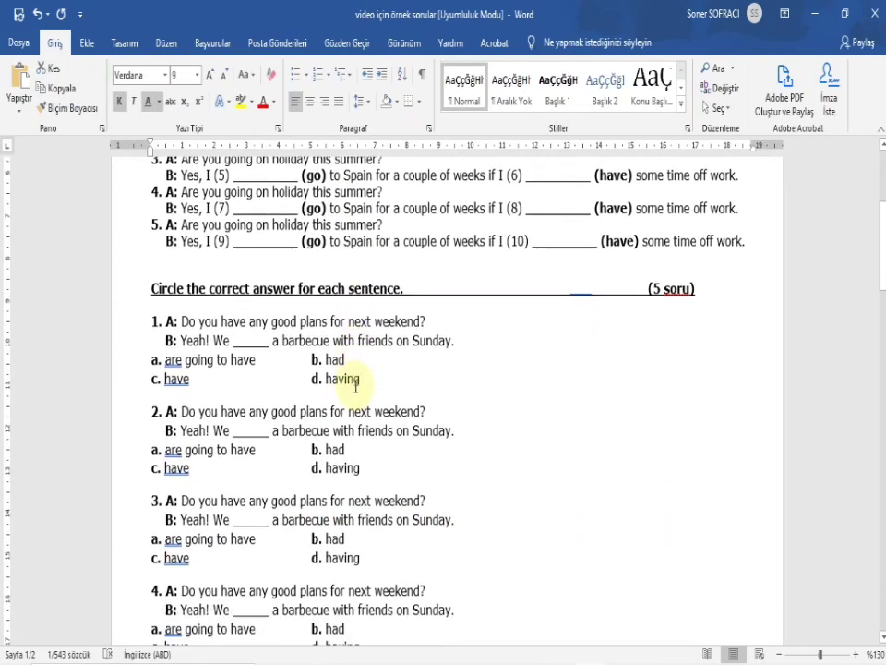
scroll(356, 385, "down", 1)
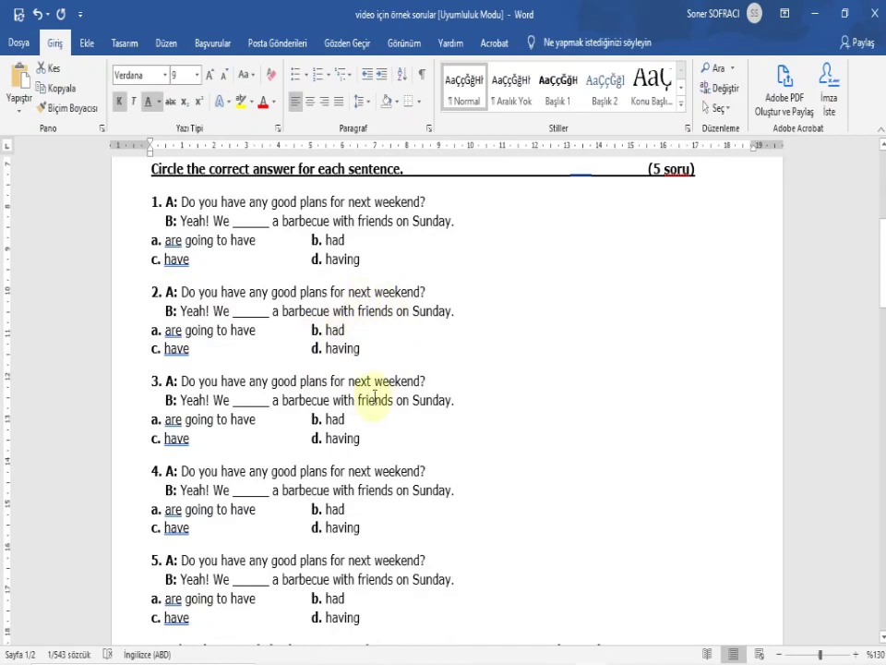
scroll(374, 397, "down", 9)
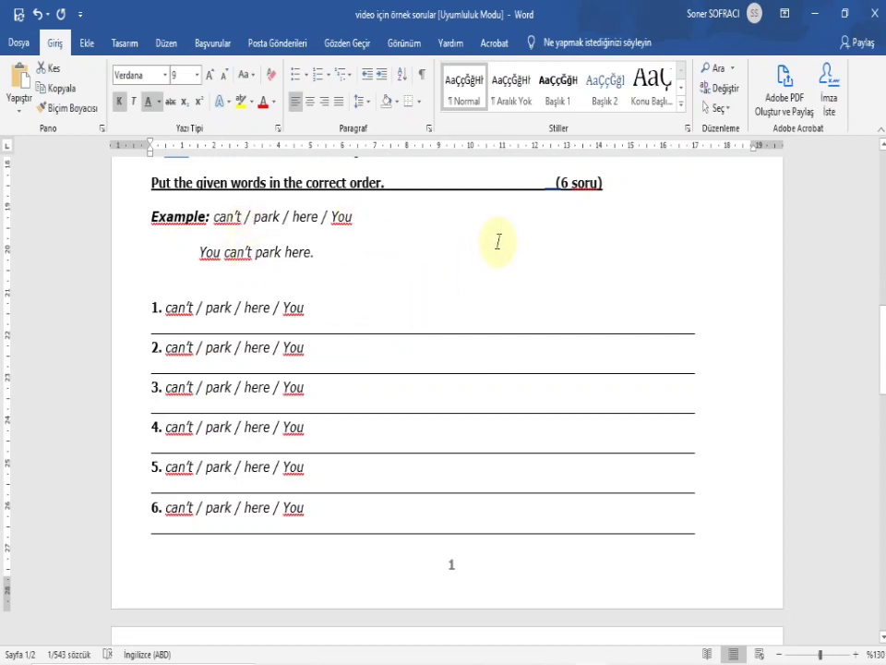
- Examine the word-order section's question count and its instruction "Put the given words in the correct order."
double_click(563, 183)
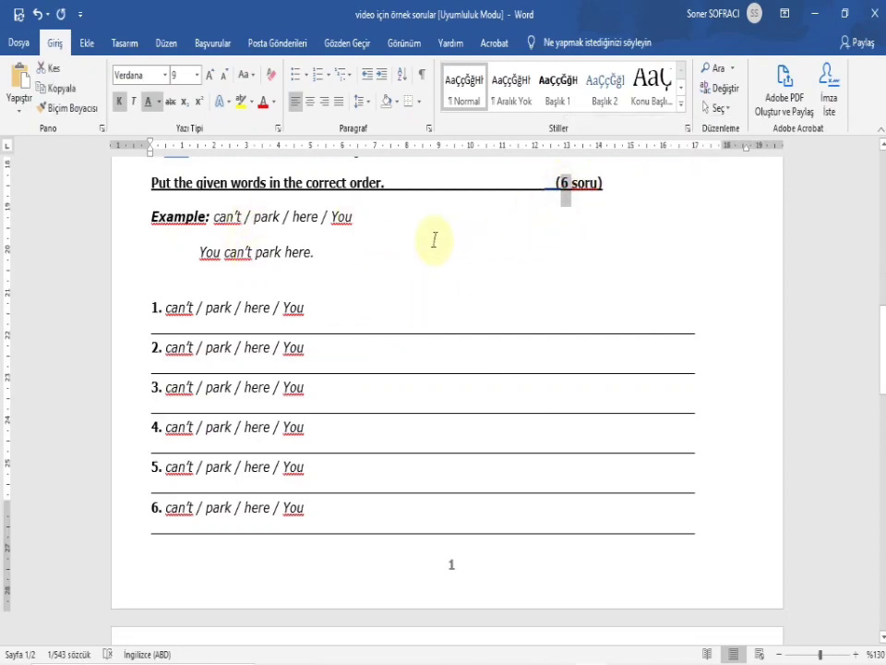
left_click(151, 183)
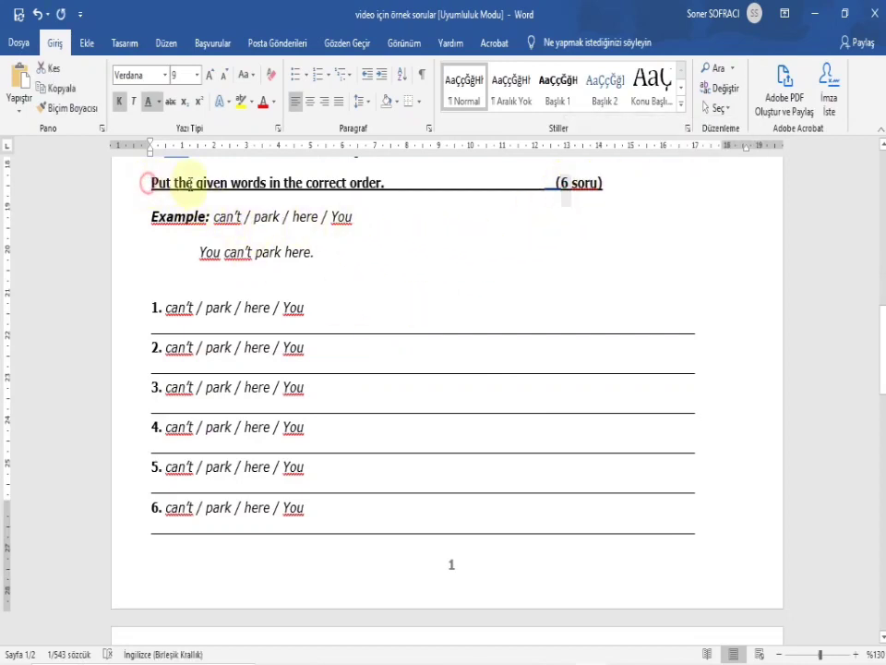
left_click_drag(185, 182, 223, 216)
left_click(388, 220)
left_click(232, 219)
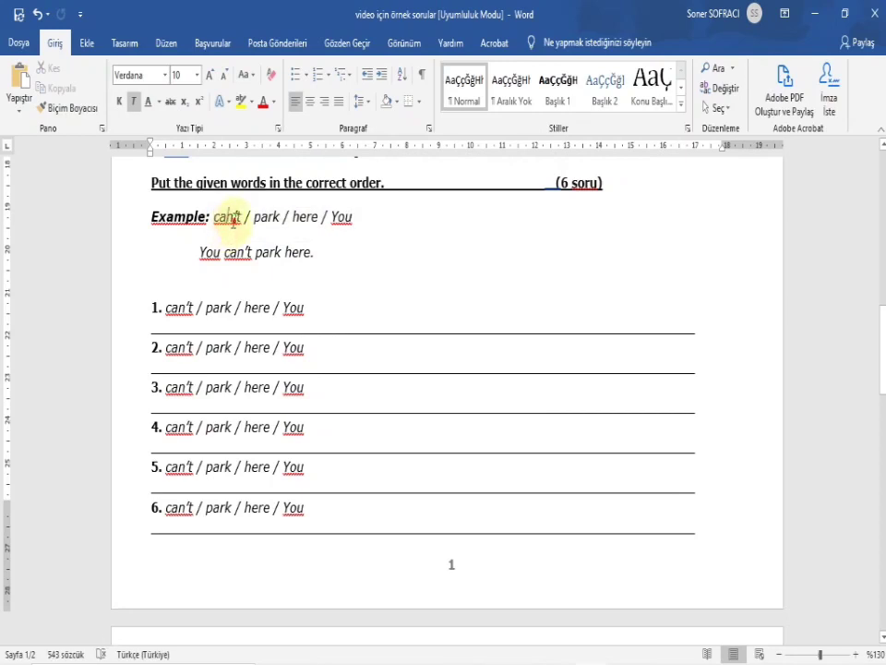
double_click(232, 220)
left_click(232, 219)
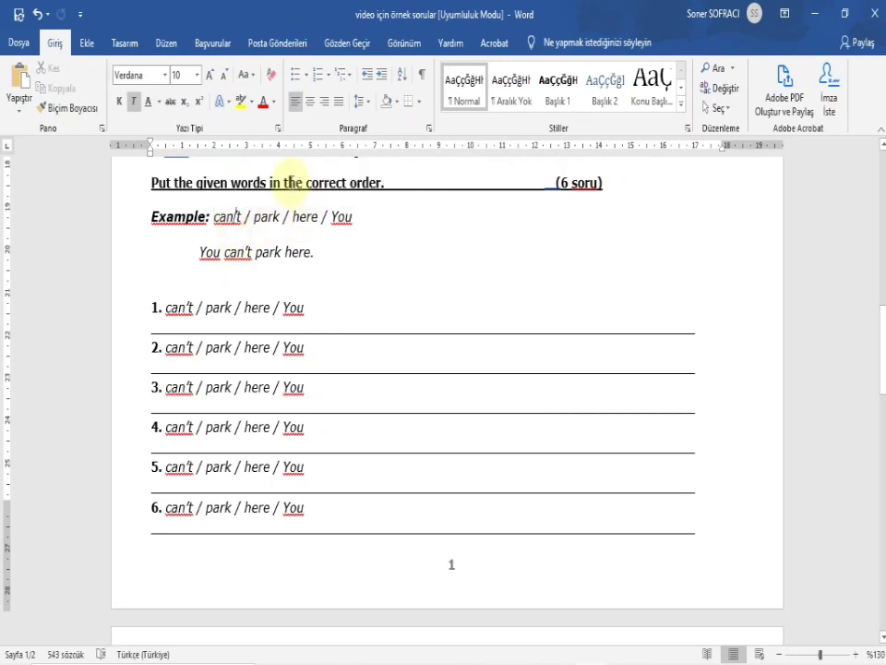
left_click_drag(284, 182, 379, 183)
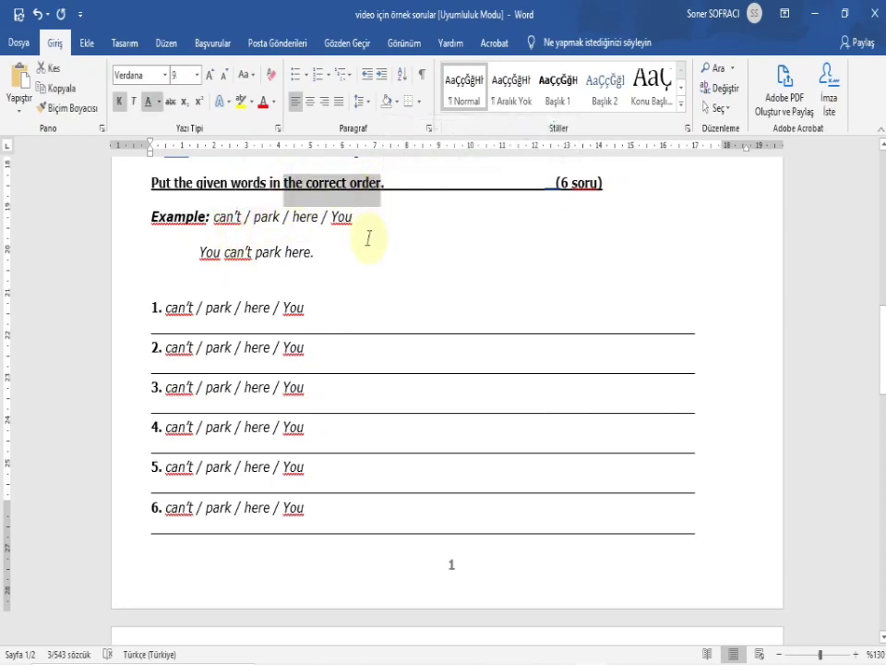
left_click(336, 247)
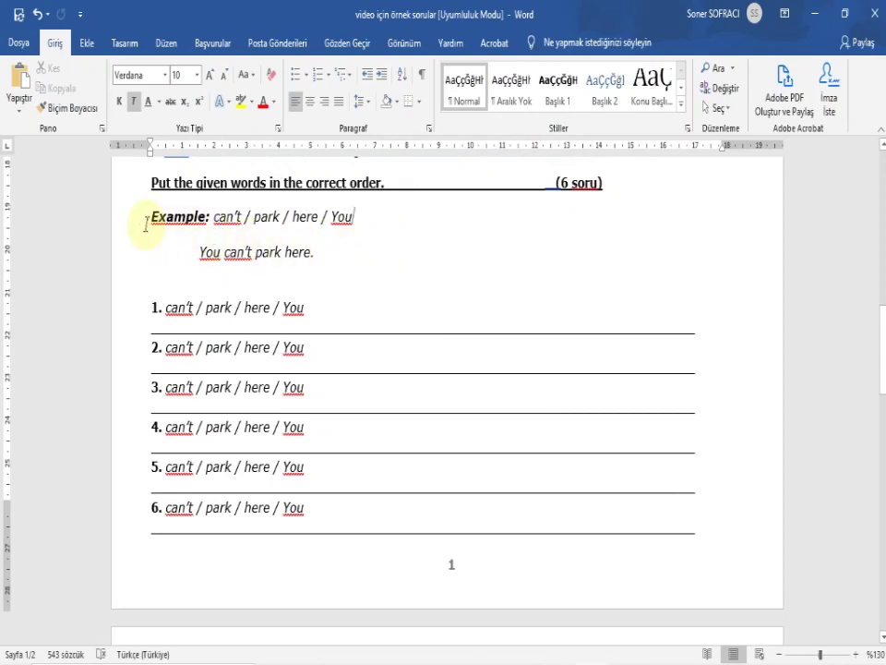
- Examine the scrambled words of the word-order example and the answer sentence "You can't park here." beneath them
double_click(189, 219)
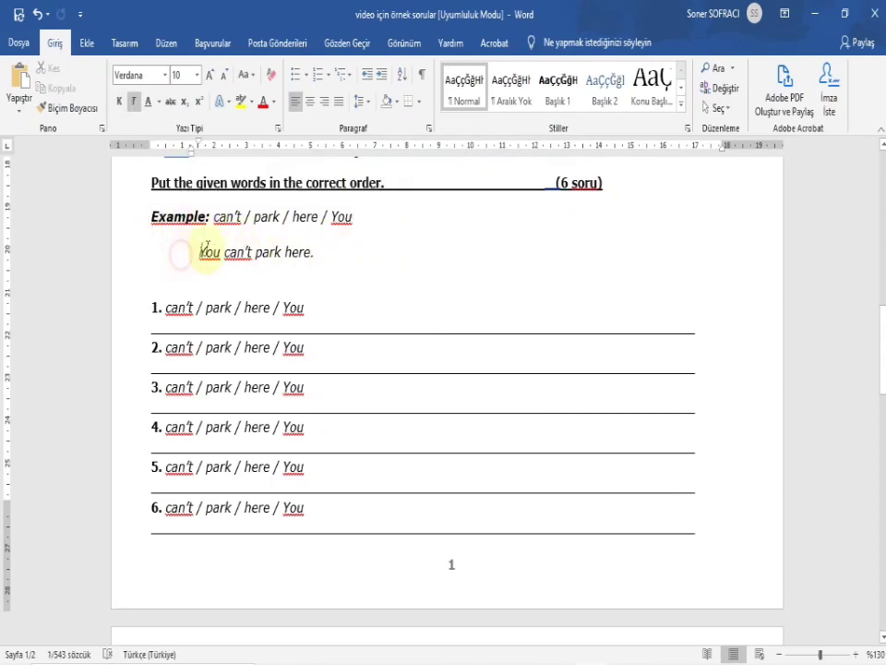
double_click(227, 218)
double_click(264, 218)
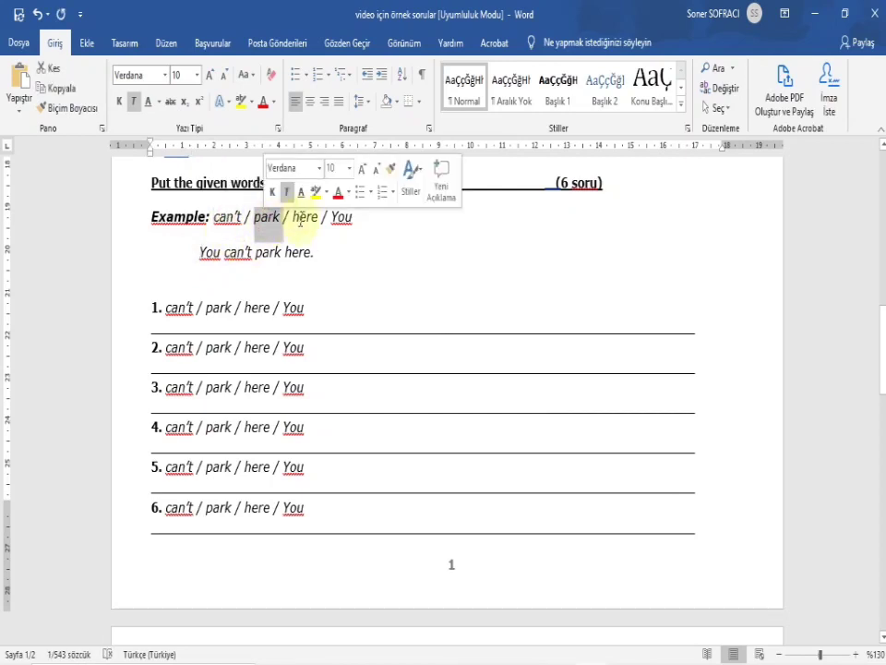
double_click(305, 218)
left_click(227, 220)
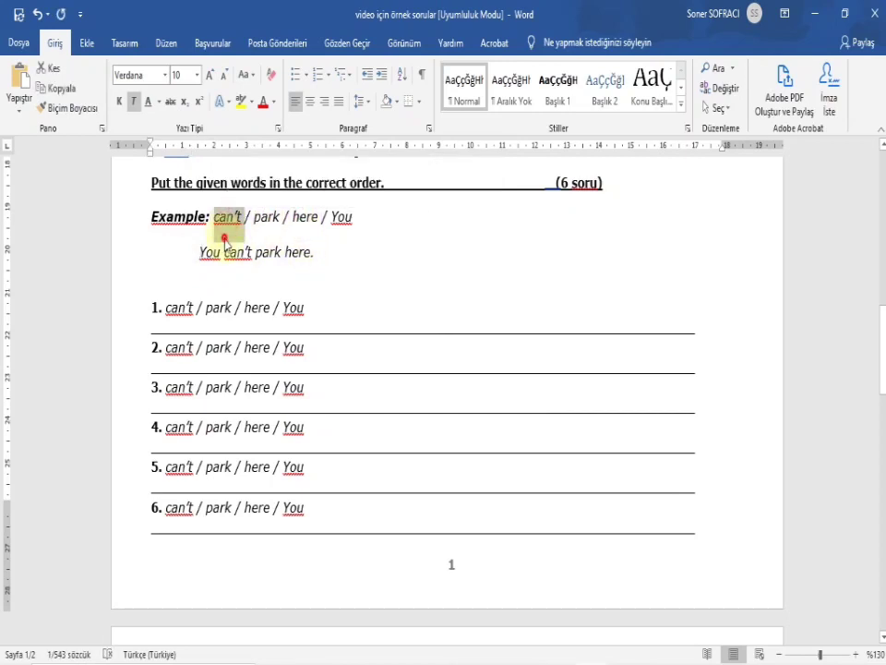
left_click_drag(223, 218, 357, 218)
left_click(345, 251)
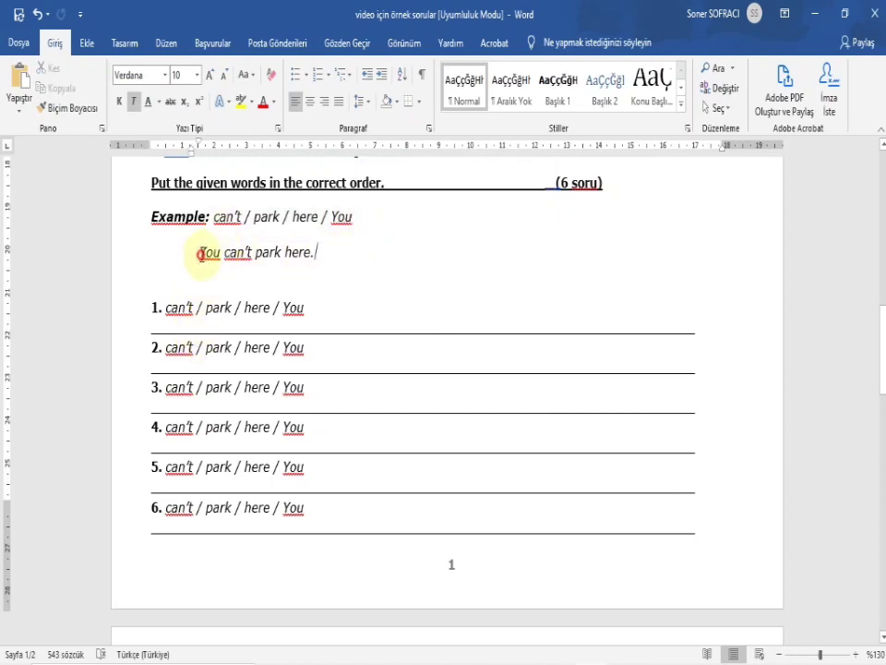
left_click_drag(200, 253, 319, 261)
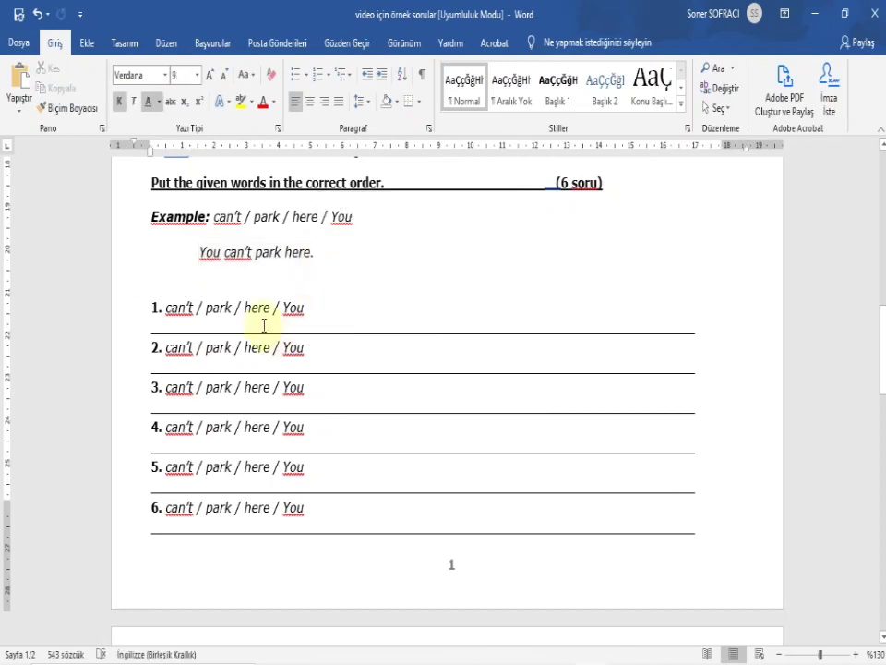
- Examine the scrambled words "can't / park / here / You" of word-order questions 1 to 6 one by one
left_click(218, 308)
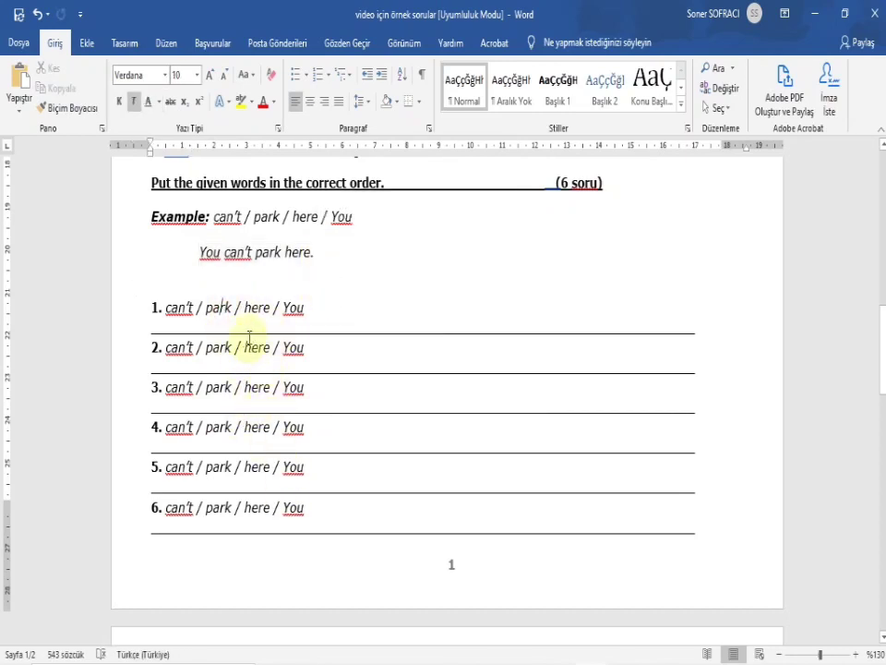
left_click(166, 309)
left_click_drag(166, 308, 296, 318)
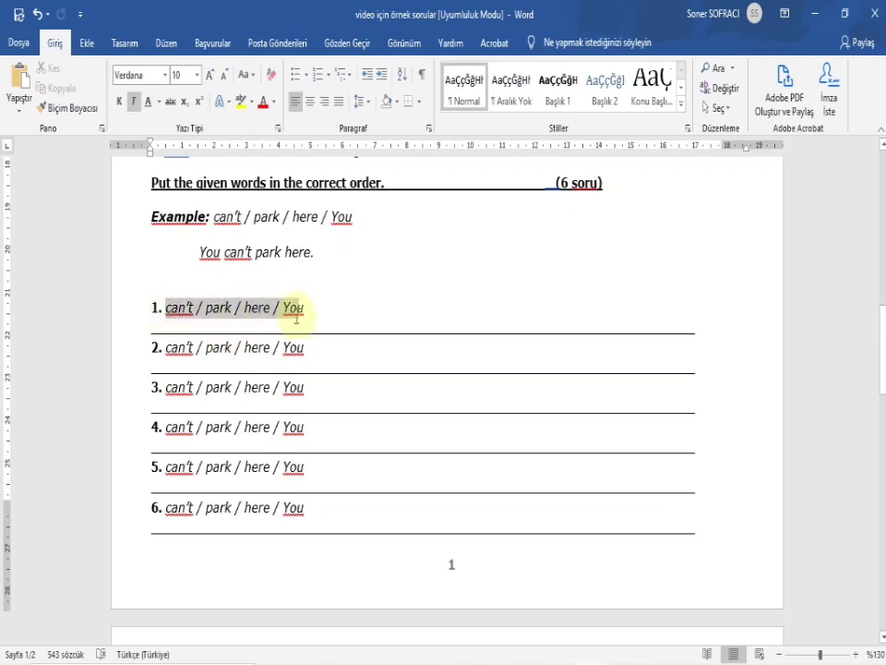
left_click_drag(166, 350, 303, 355)
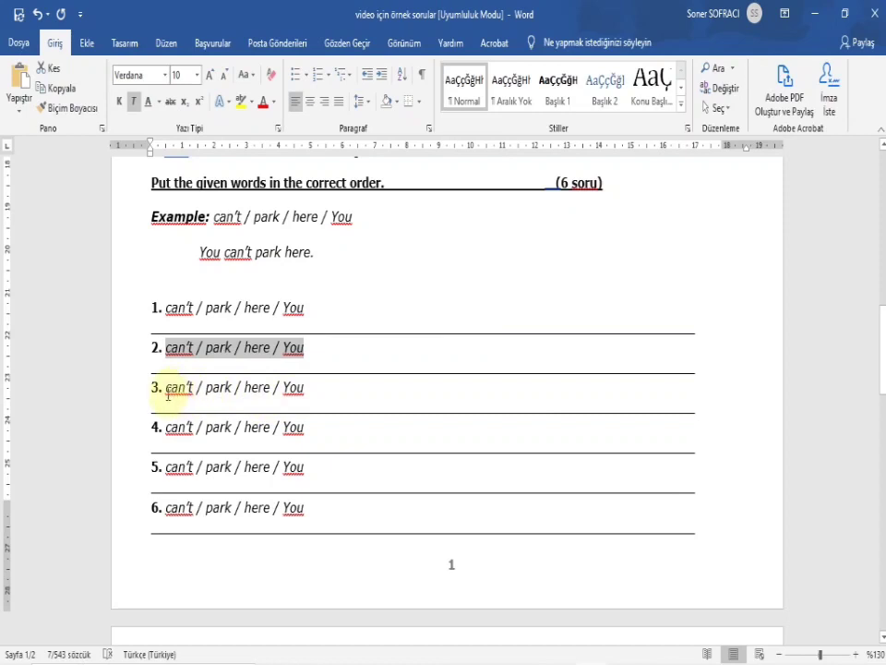
left_click_drag(168, 395, 293, 390)
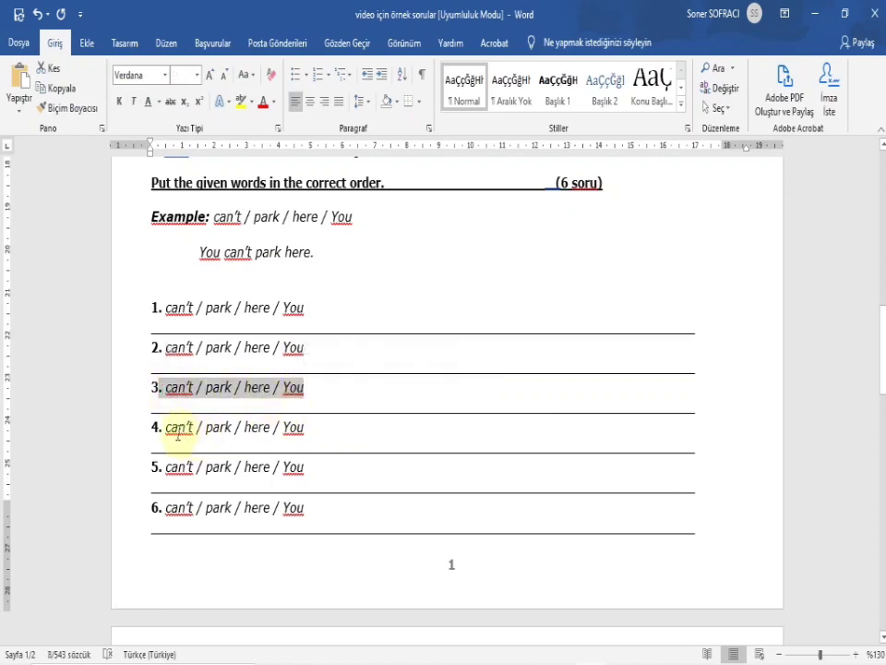
left_click_drag(158, 425, 293, 434)
left_click_drag(167, 468, 303, 468)
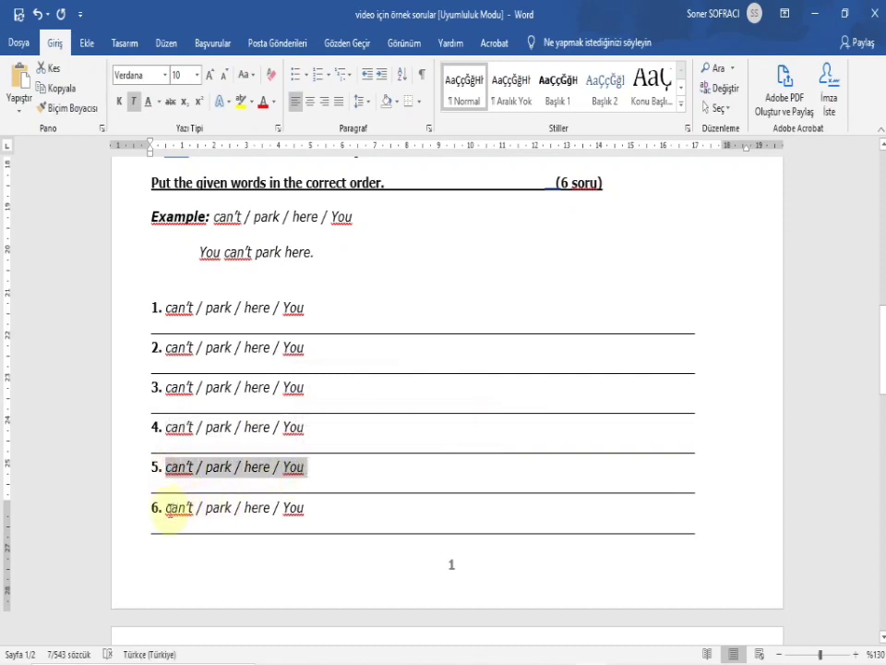
left_click_drag(168, 514, 296, 515)
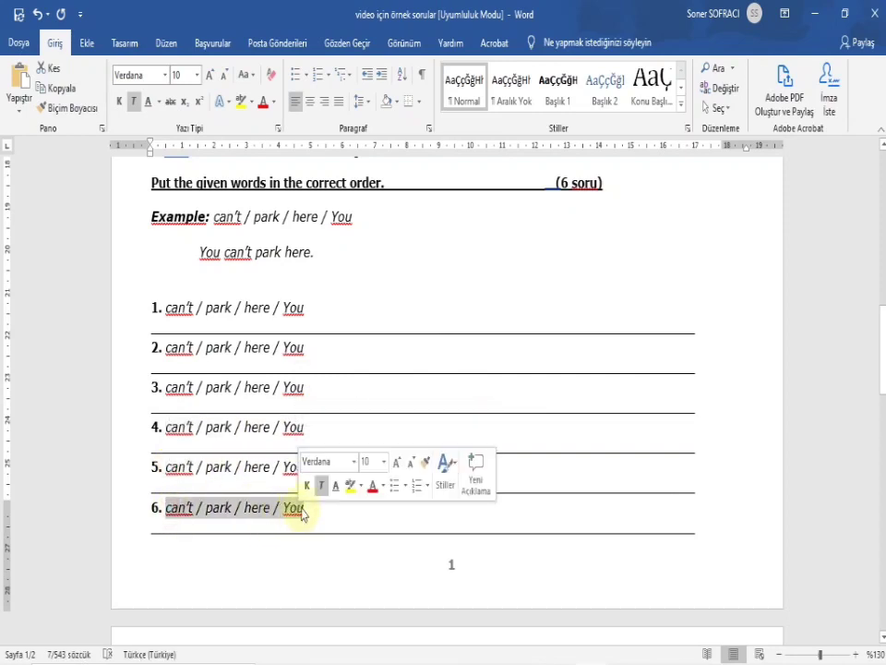
left_click(392, 294)
key("alt+Tab")
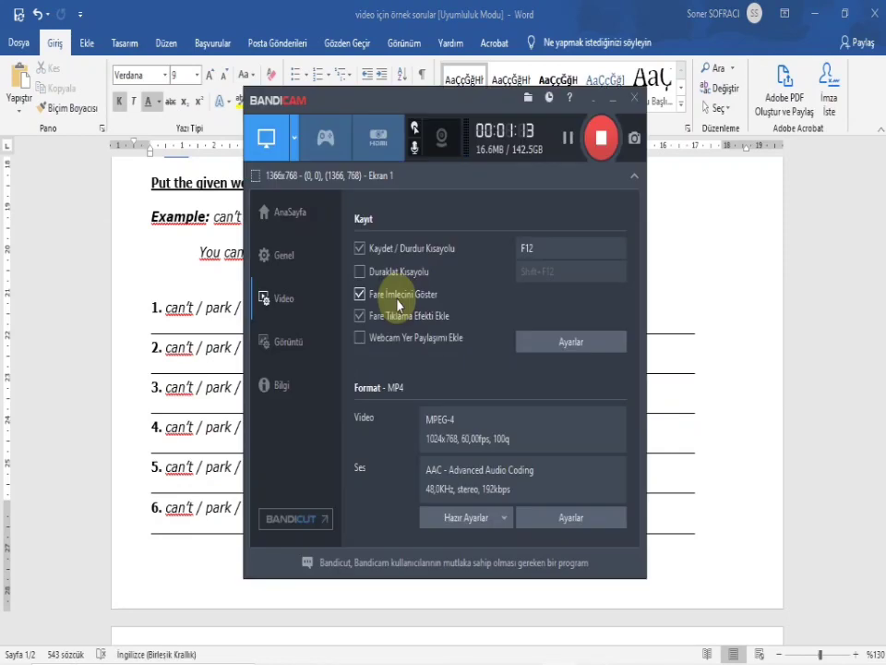
- Switch to the exam portal in Chrome and examine the scrambled words of questions 1 to 3 in the open-ended question preview
left_click(497, 648)
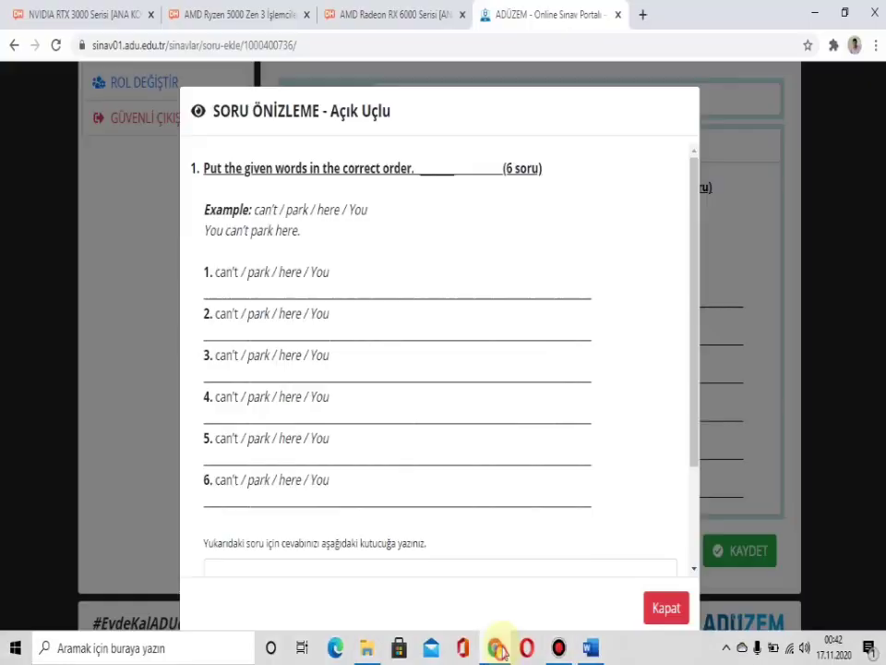
left_click(531, 343)
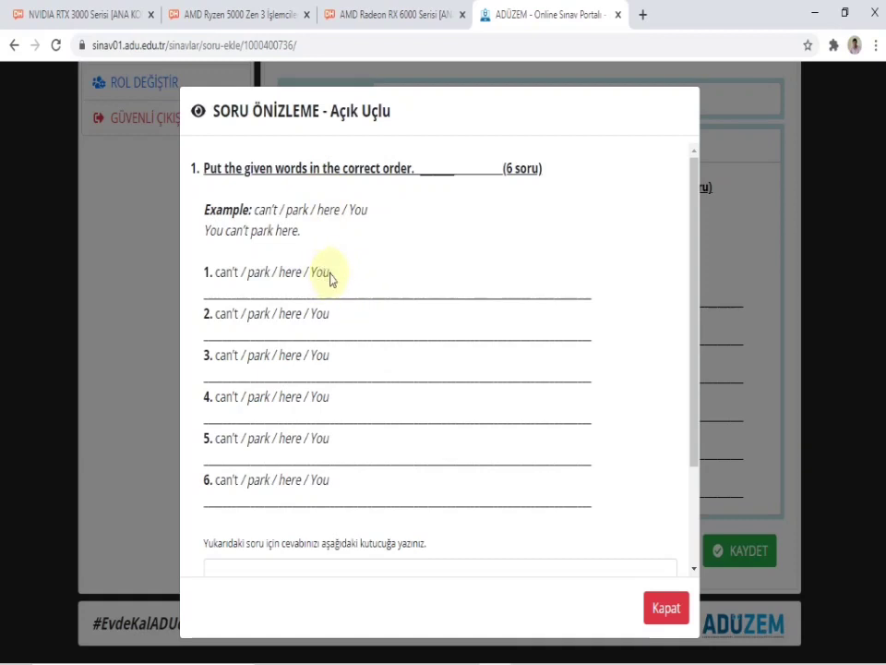
left_click_drag(329, 278, 220, 274)
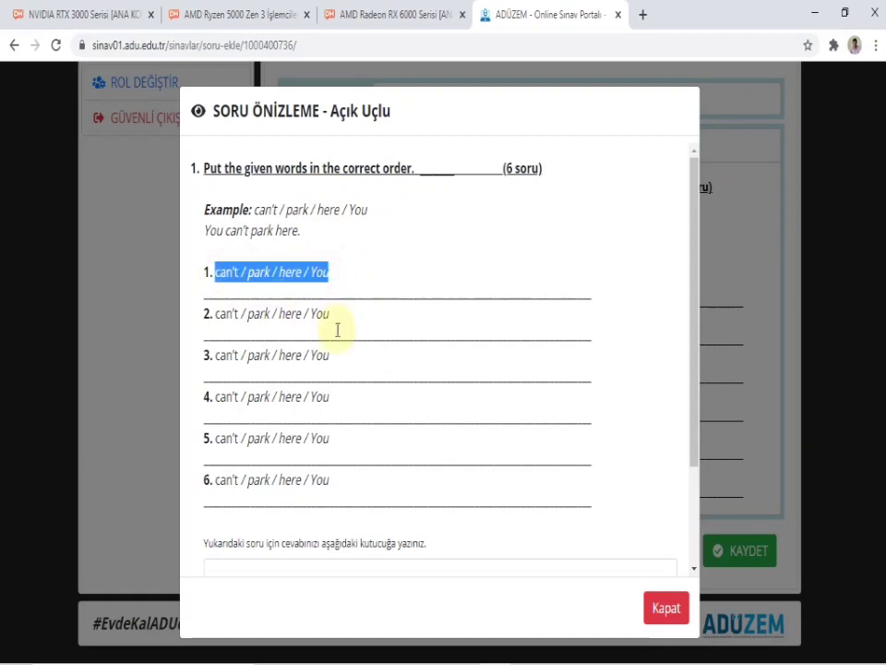
left_click_drag(330, 314, 214, 314)
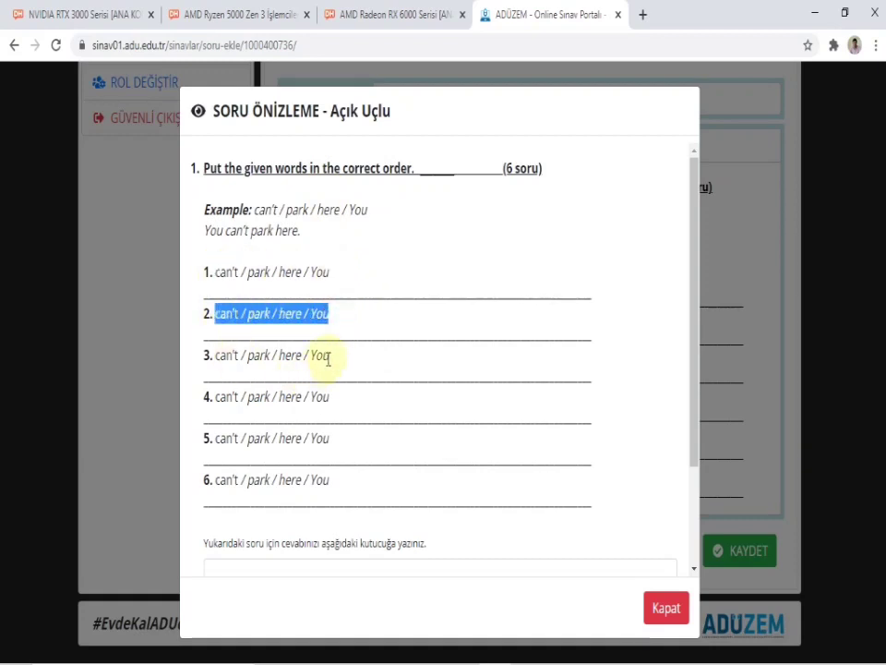
left_click_drag(330, 356, 219, 356)
scroll(317, 327, "down", 2)
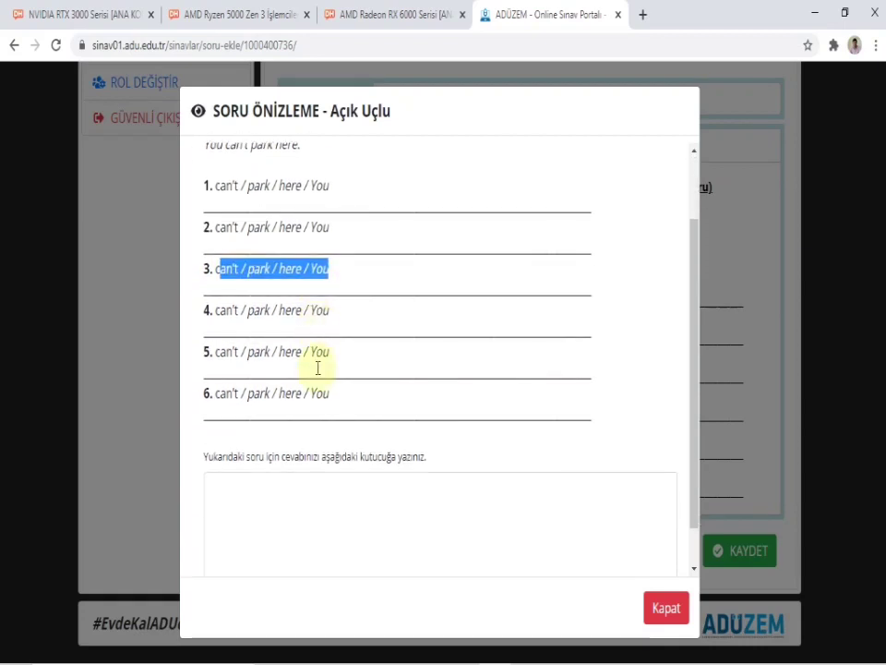
- Fill the preview's answer box with "You can't park here." as answers 1 and 2, followed by empty numbered lines 3 to 6
left_click(269, 505)
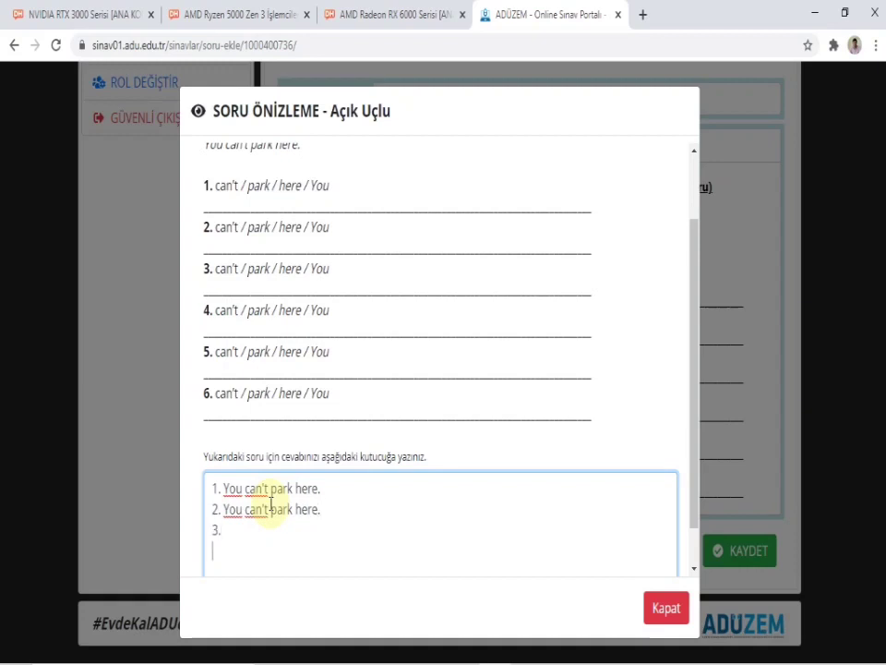
key("Return")
type("5.")
key("Return")
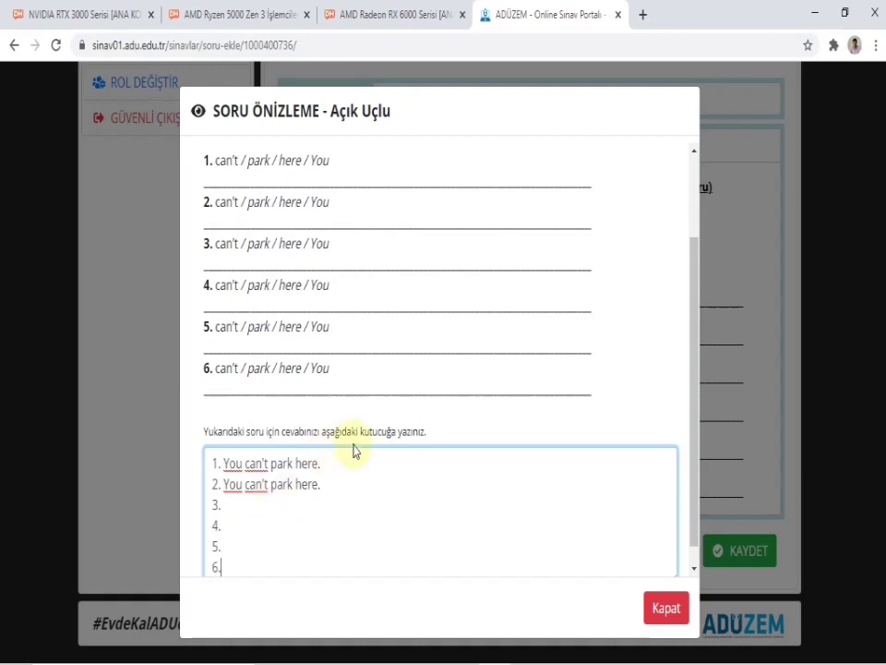
scroll(394, 423, "down", 1)
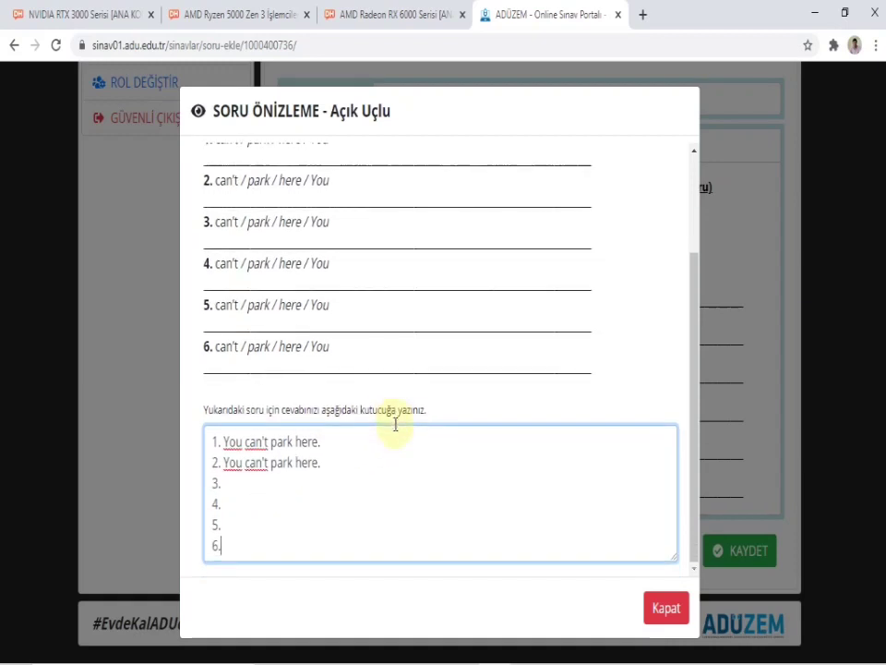
- Examine the preview's example with its scrambled words and the answer sentence "You can't park here."
scroll(396, 422, "up", 2)
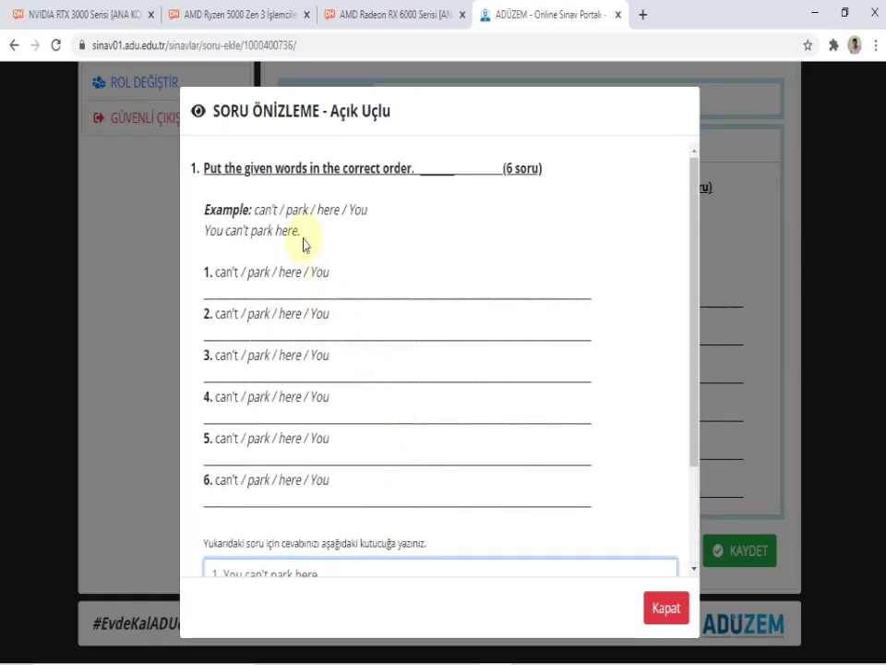
left_click_drag(301, 237, 204, 205)
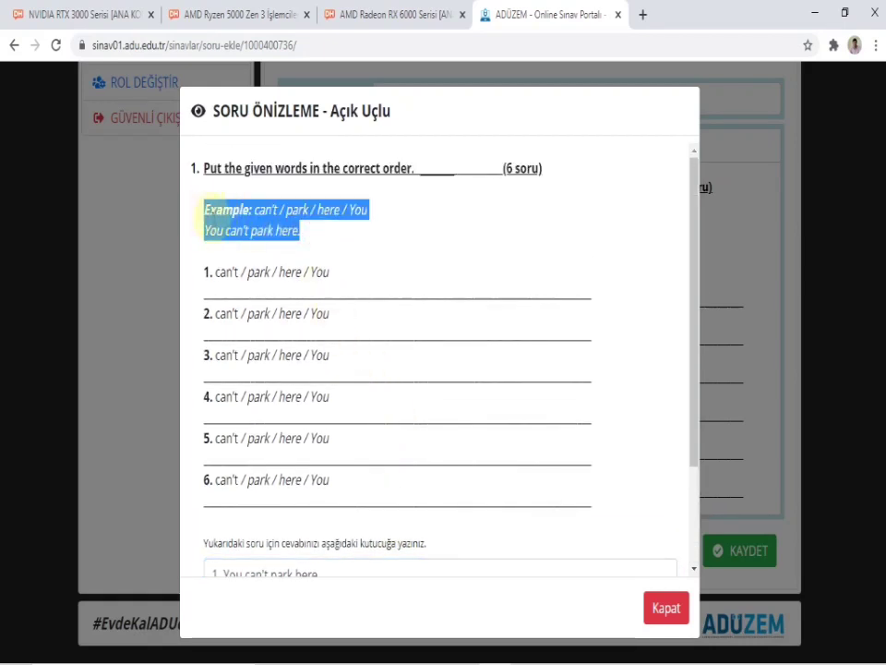
left_click(247, 231)
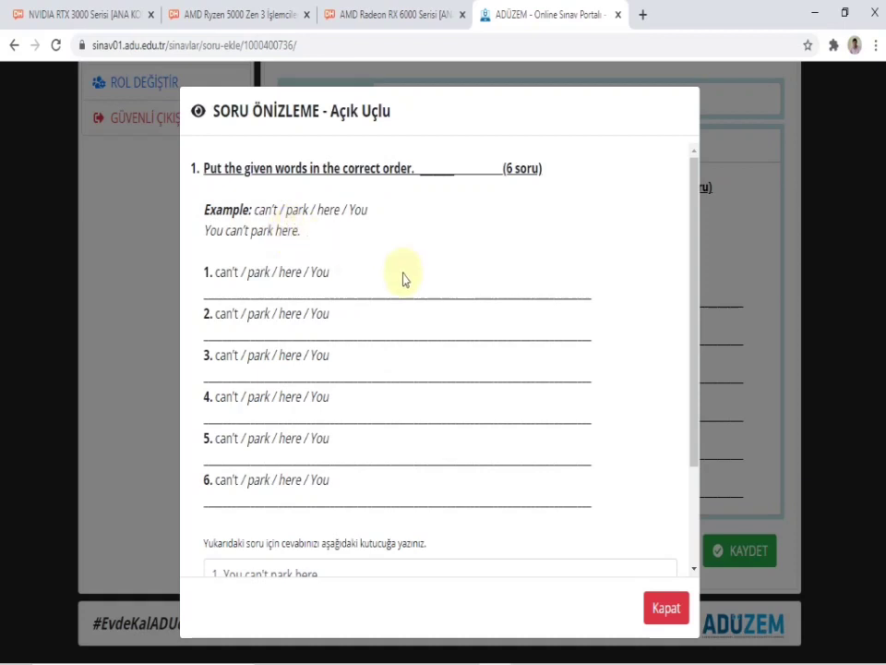
- Go back to the preview's answer box and check the empty numbered lines 3 to 6 one by one
left_click(692, 295)
left_click_drag(692, 295, 697, 450)
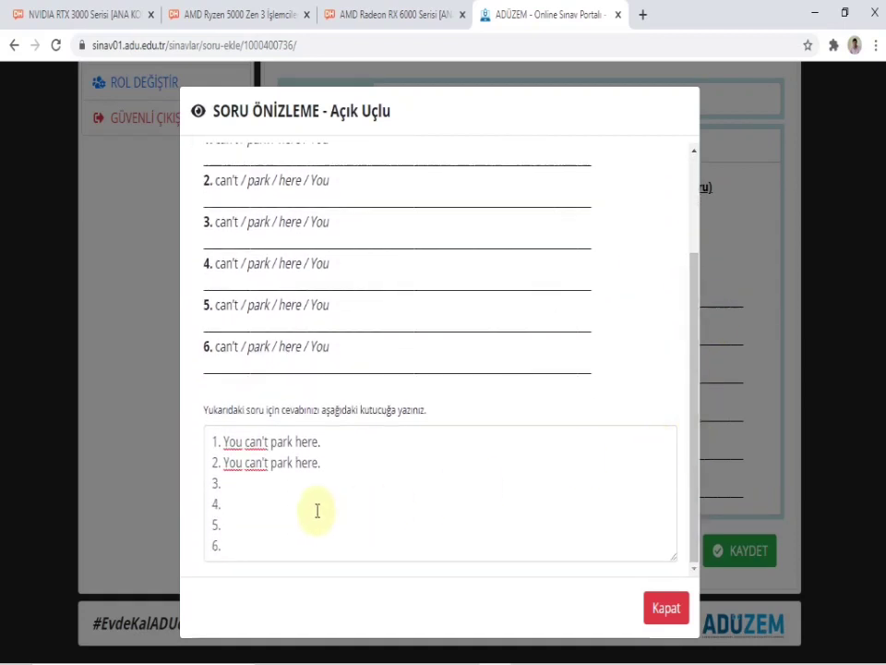
left_click(301, 481)
left_click(293, 525)
left_click(292, 545)
left_click(287, 499)
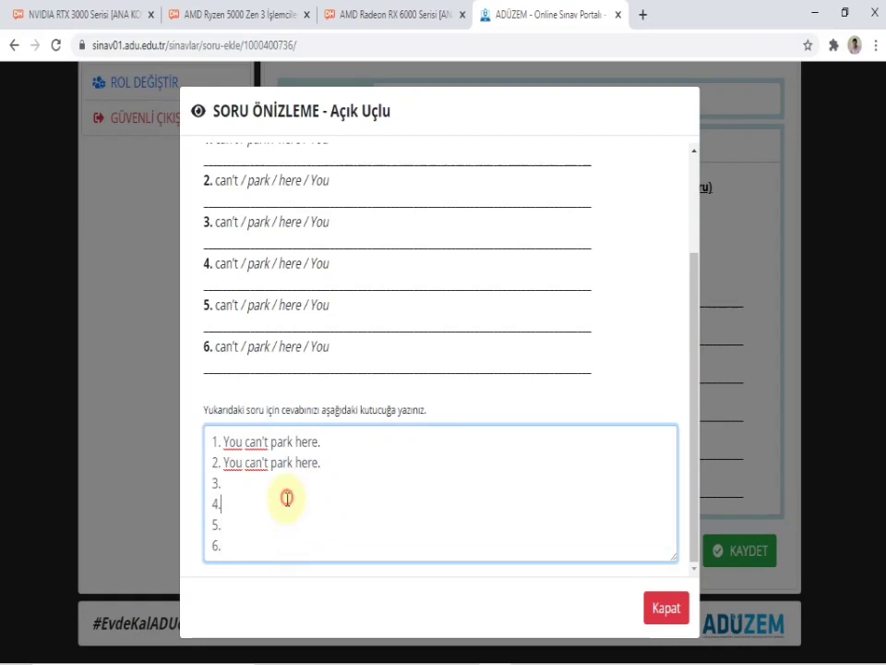
left_click(280, 506)
left_click(273, 481)
left_click(273, 517)
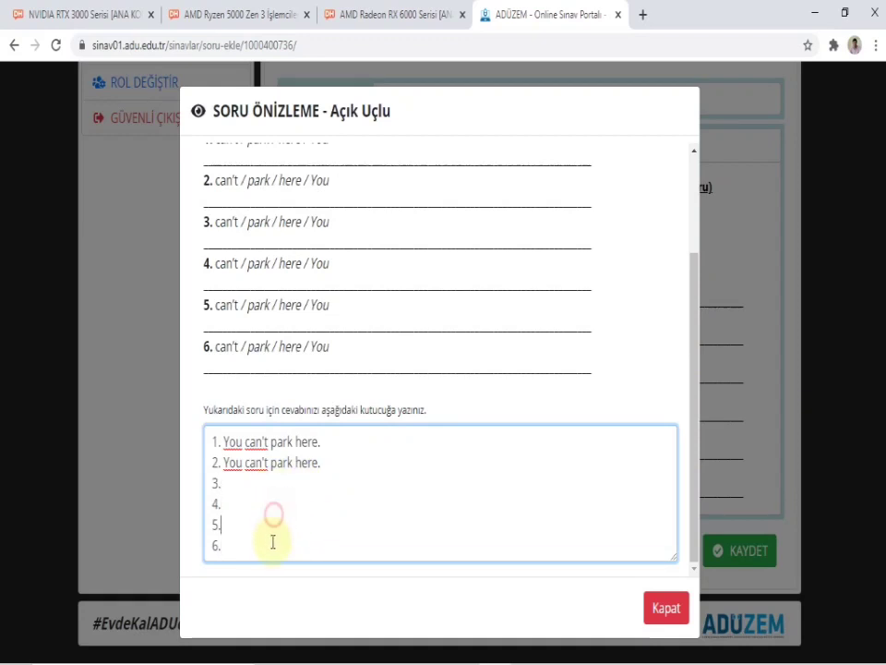
left_click(271, 549)
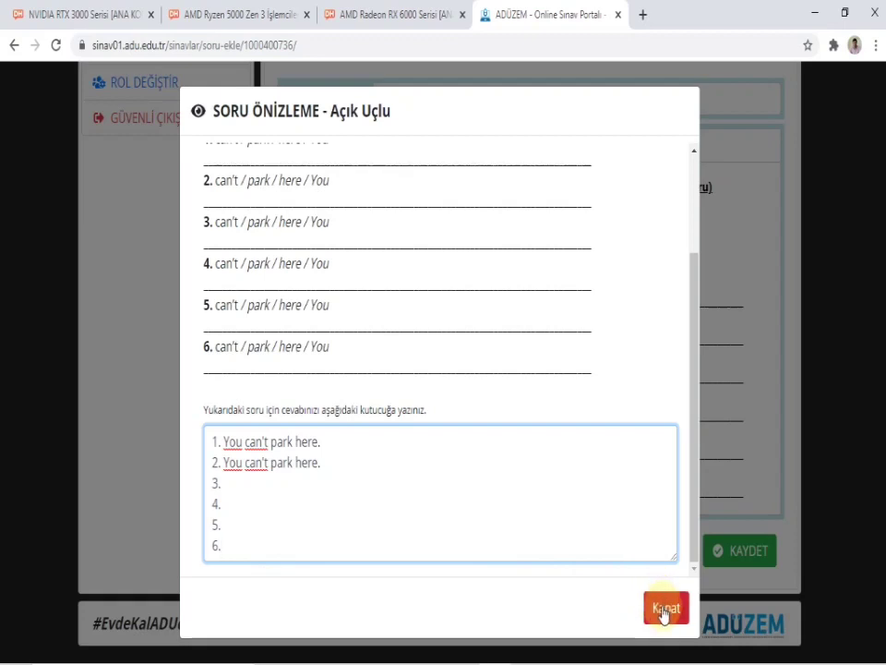
- Switch to the Word exam document and examine the lines of dialogues 1 and 2 in the question-writing section
left_click(559, 649)
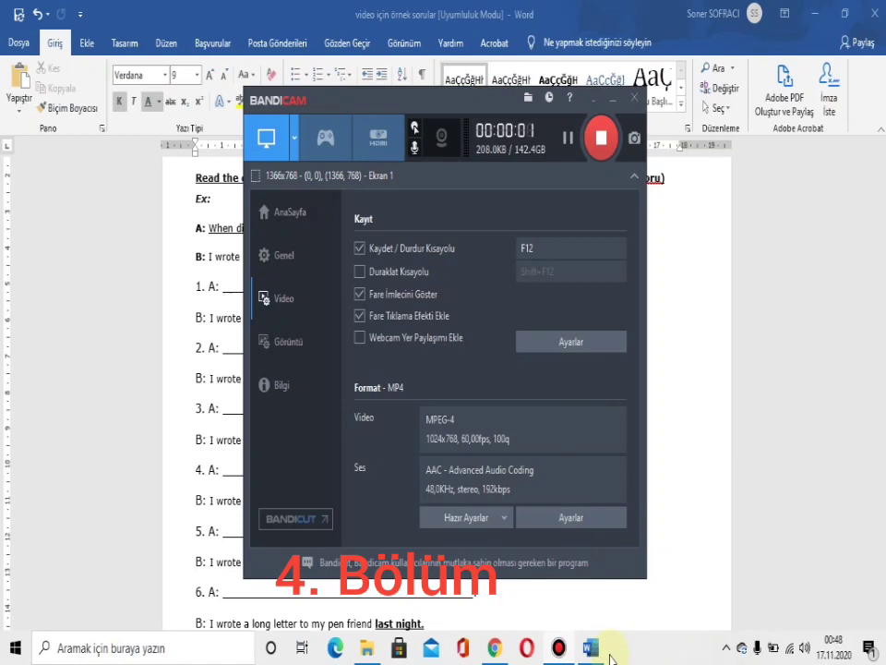
left_click(592, 646)
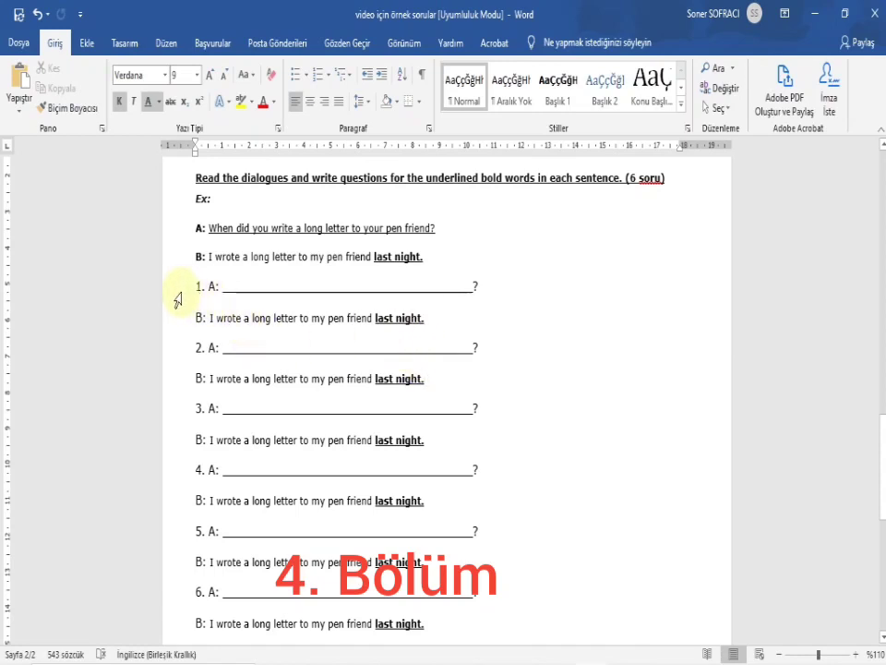
left_click_drag(181, 292, 176, 316)
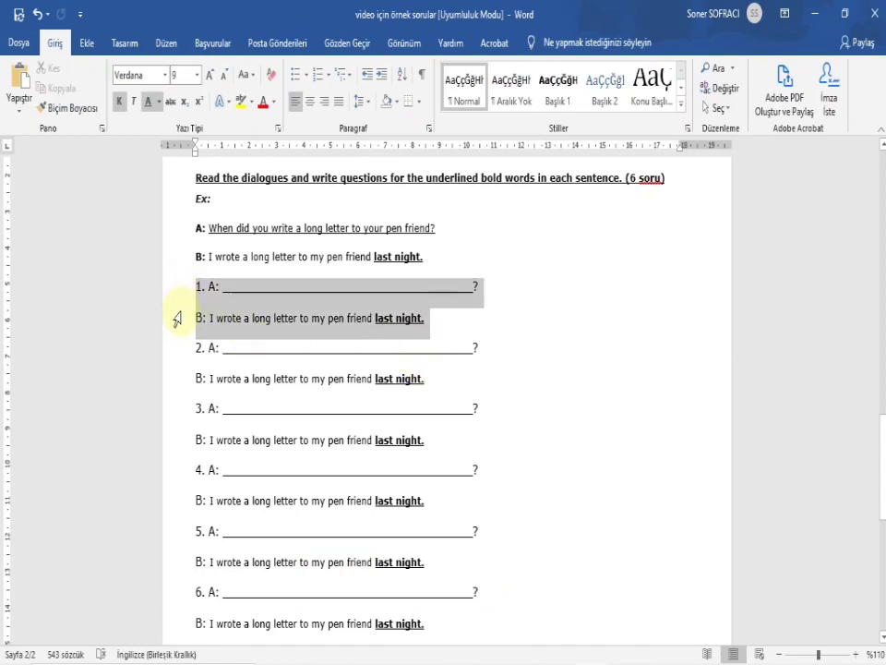
left_click(178, 348)
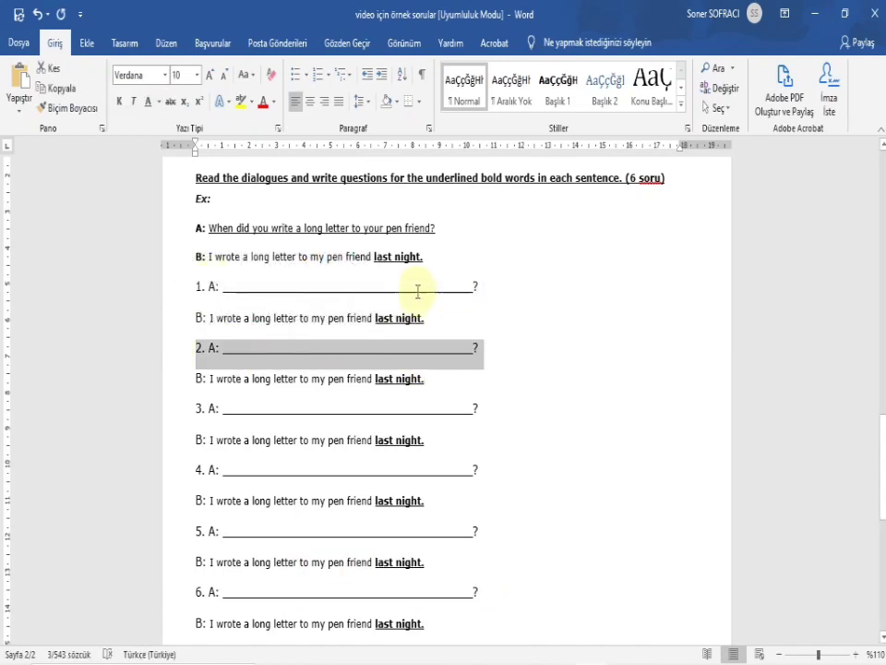
left_click(240, 289)
left_click(334, 290)
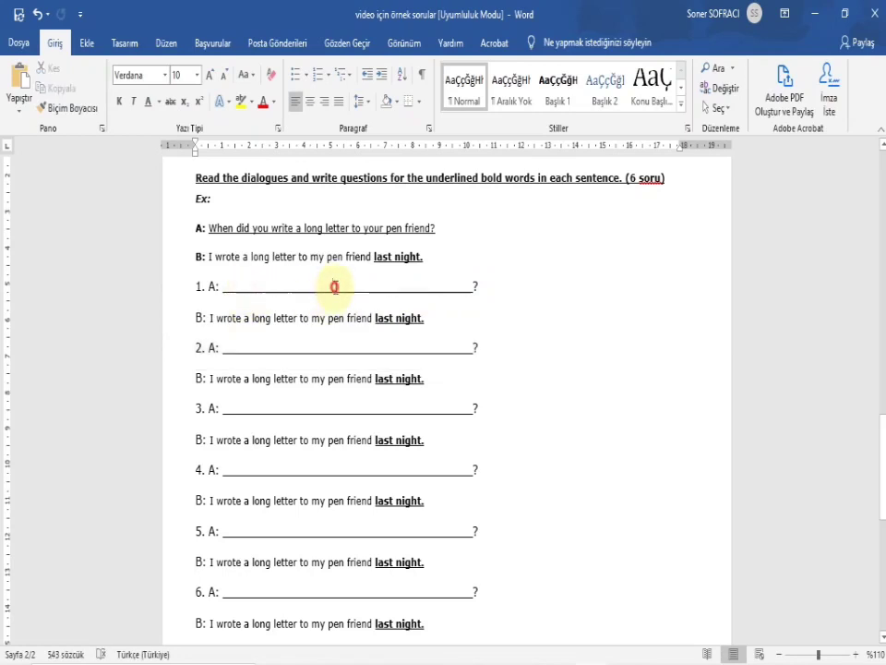
left_click(175, 321)
left_click(176, 350)
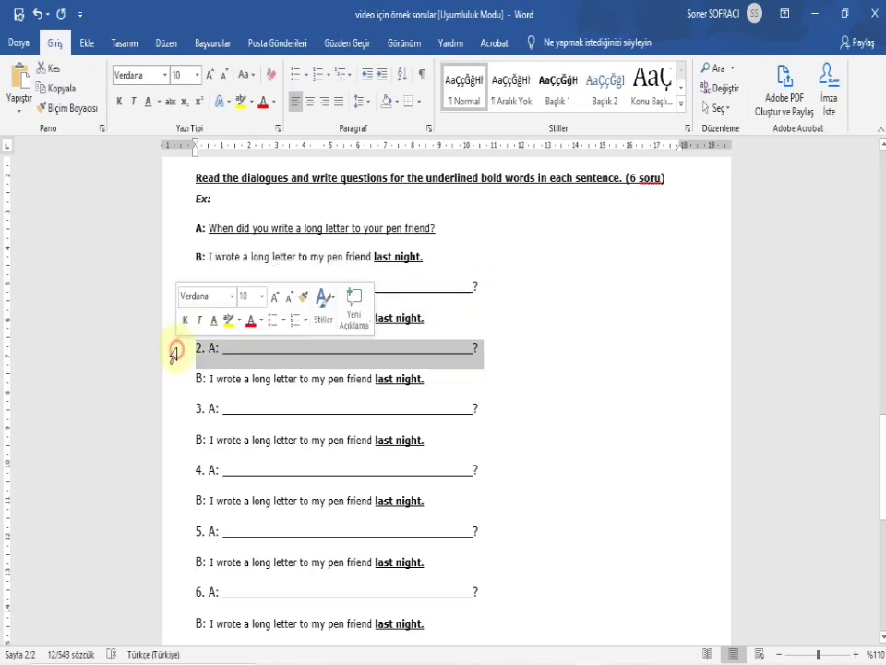
left_click(447, 325)
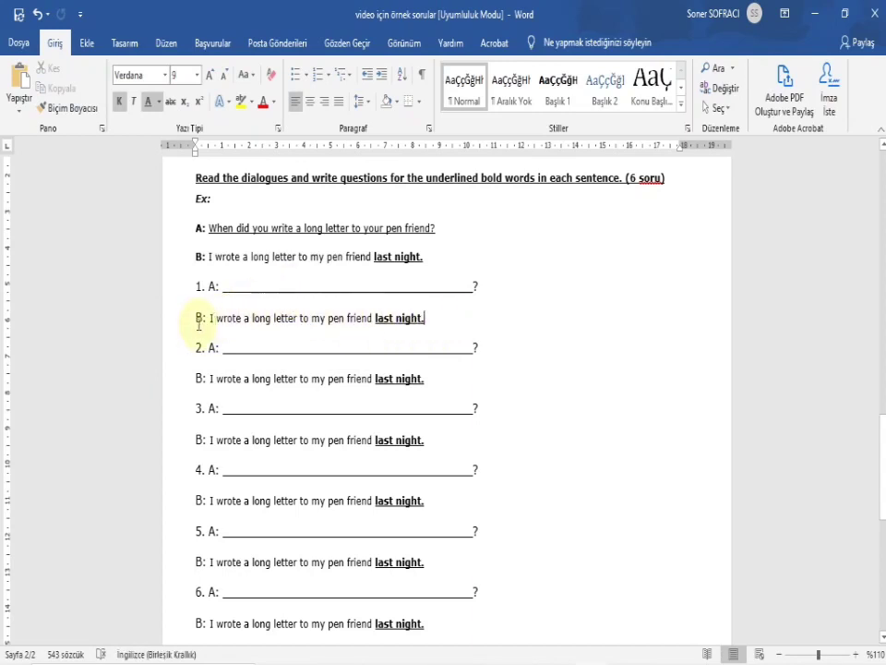
- Examine speaker B's sentence in dialogue 1 and its underlined bold words "last night."
left_click_drag(192, 319, 406, 317)
left_click(433, 325)
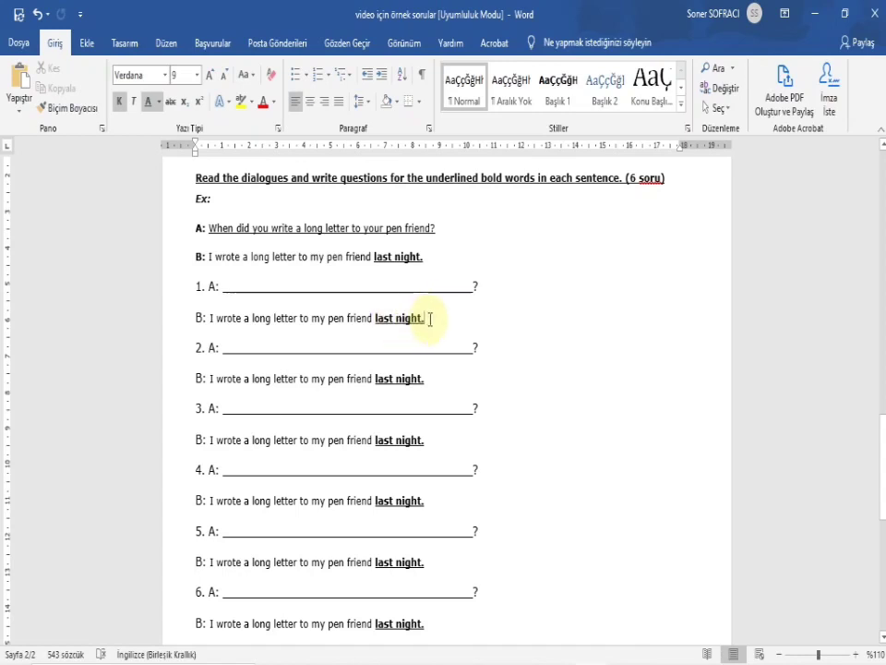
left_click_drag(429, 318, 377, 320)
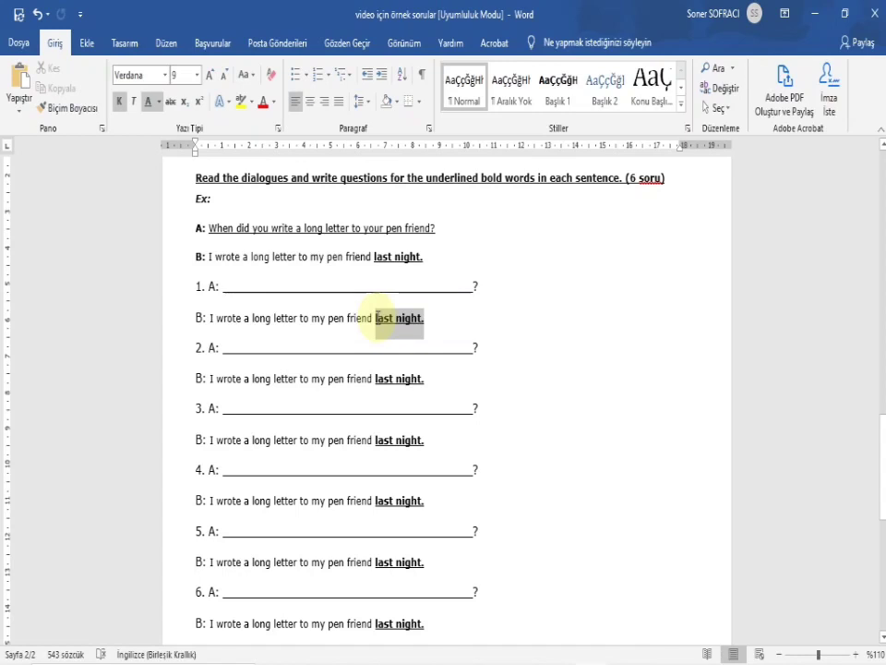
left_click_drag(375, 318, 376, 320)
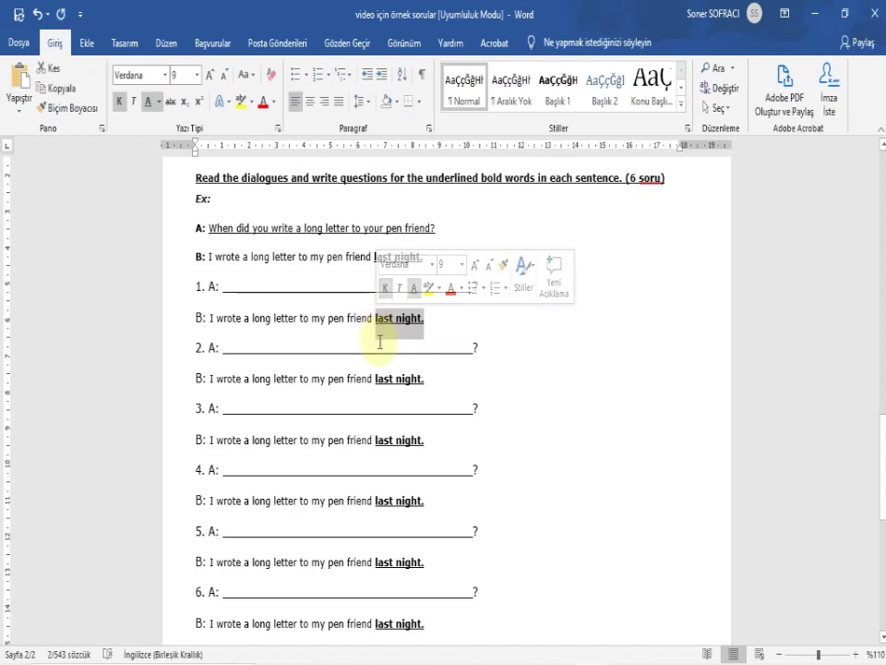
left_click(377, 331)
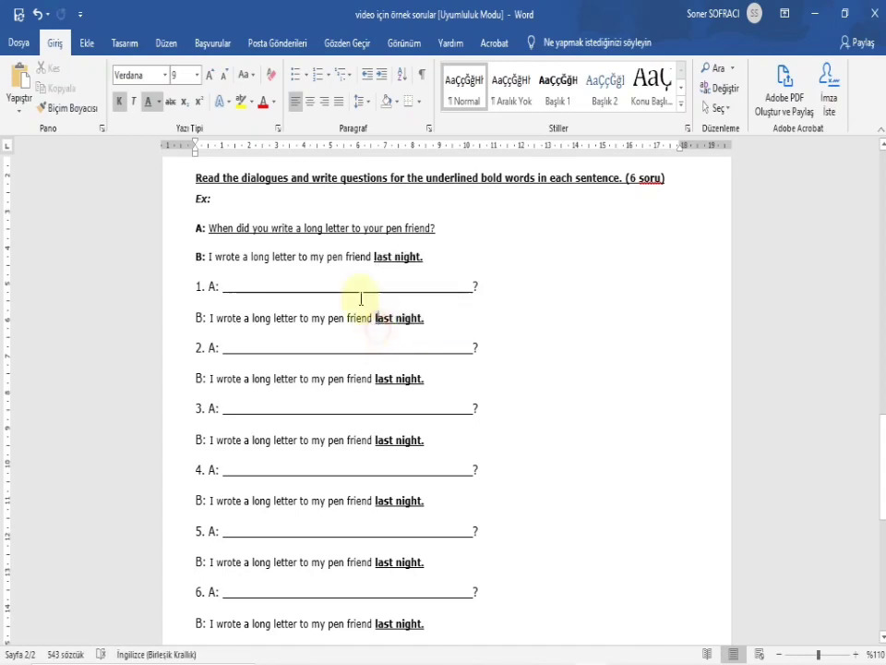
- Examine the dialogue section's instruction, then the bold words "last night" and the question blank of dialogue 1
left_click(182, 179)
left_click(248, 194)
left_click_drag(375, 320, 423, 323)
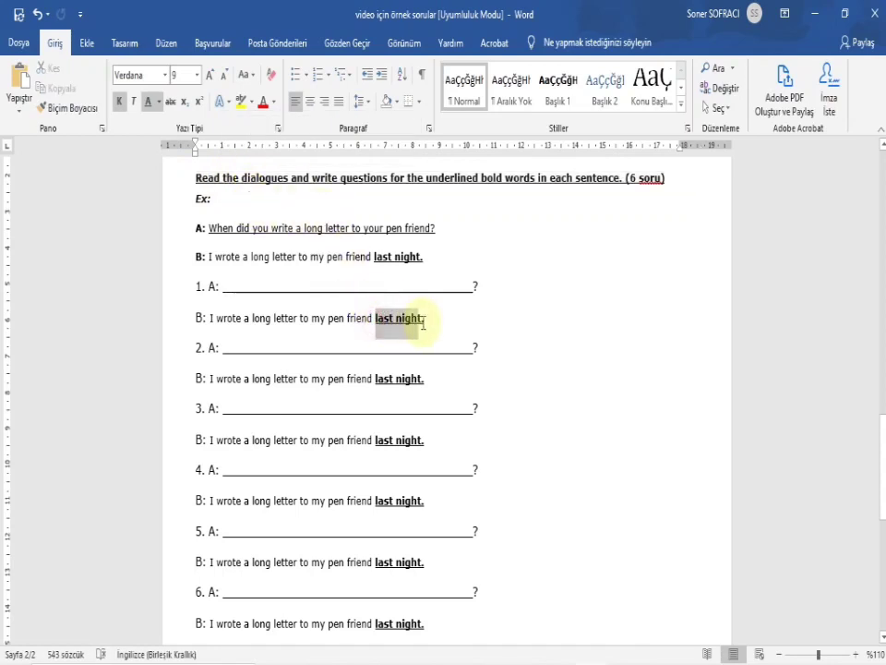
double_click(303, 289)
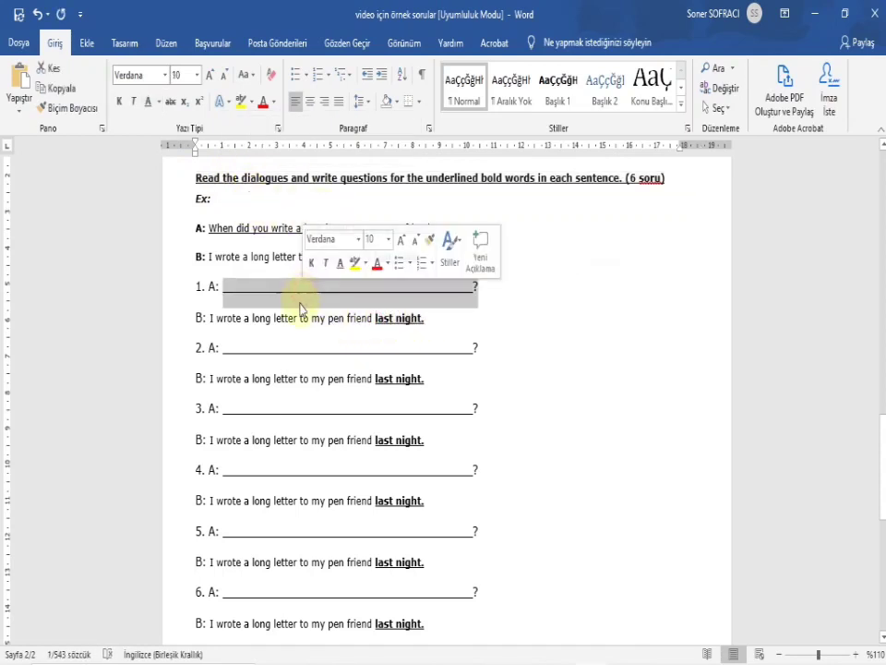
left_click(295, 320)
- Examine the example dialogue's bold words "last night." and the question "When did you write a long letter to your pen friend?"
left_click(257, 261)
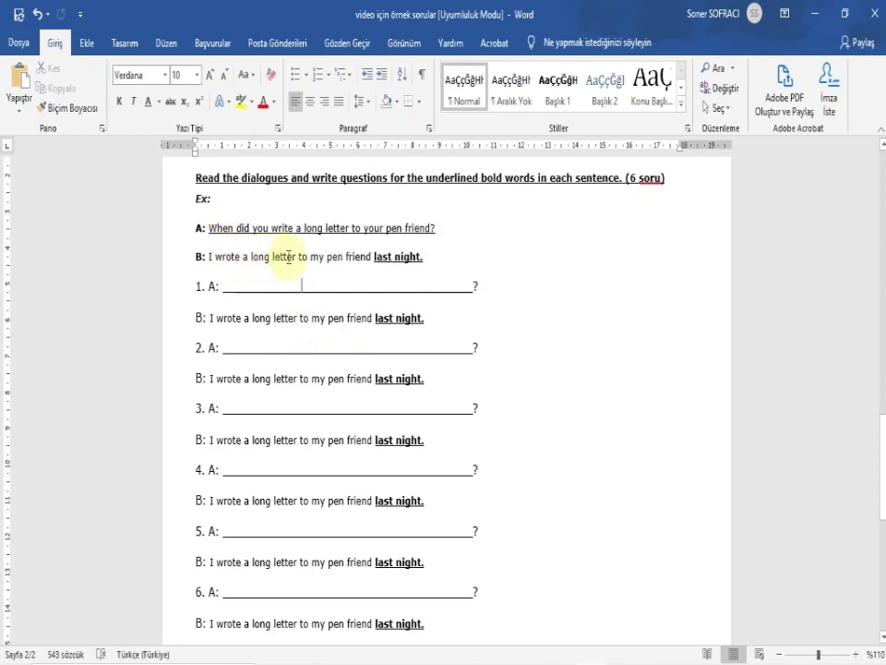
left_click(376, 259)
left_click_drag(376, 259, 423, 265)
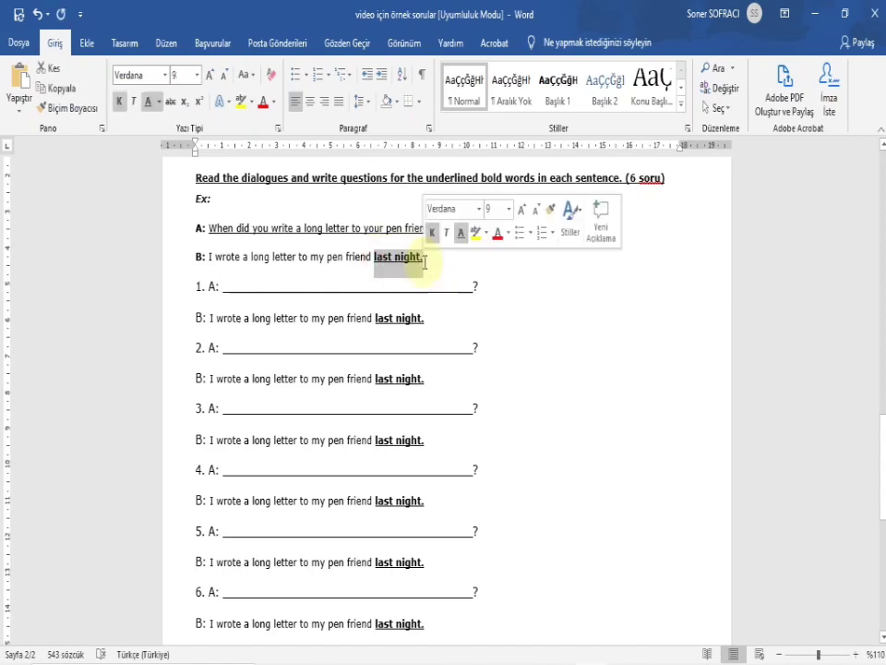
left_click(355, 270)
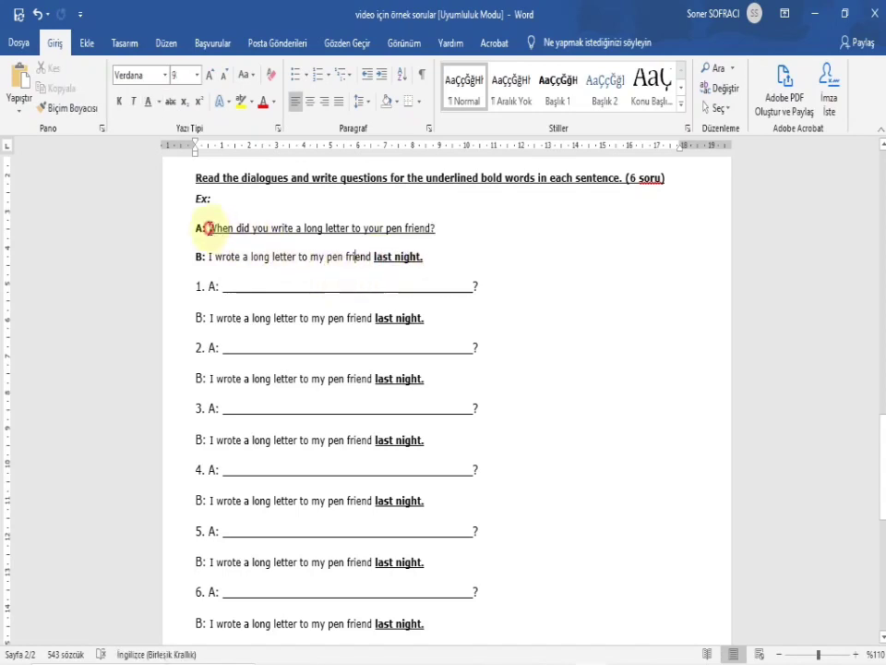
mouse_move(209, 228)
left_mouse_down()
mouse_move(419, 223)
mouse_move(435, 230)
mouse_move(435, 252)
mouse_move(257, 227)
mouse_move(203, 209)
left_mouse_up()
left_click(243, 229)
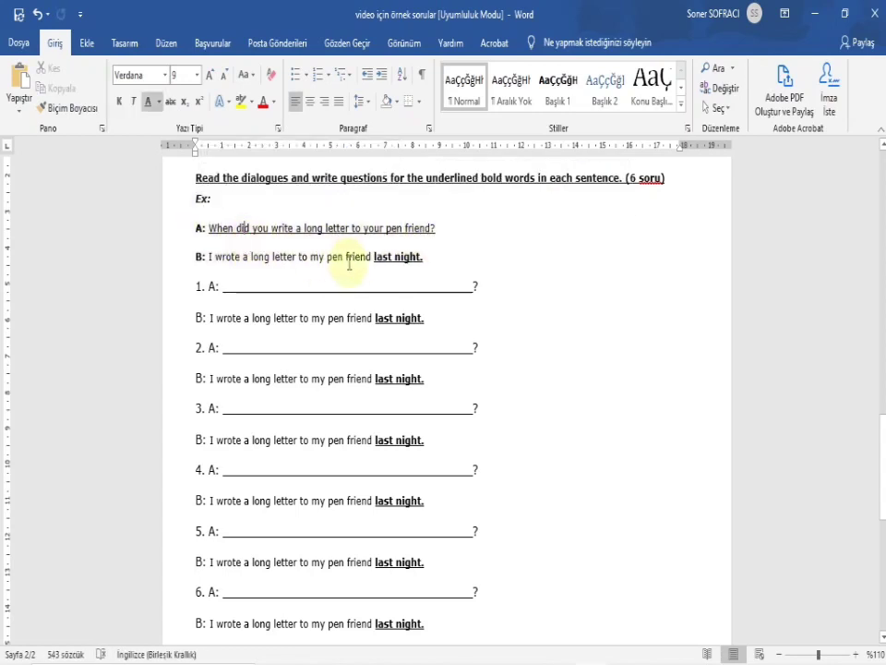
- Examine the question count in the dialogue section's instruction and speaker B's sentence in dialogue 2
left_click_drag(631, 180, 645, 181)
left_click(633, 226)
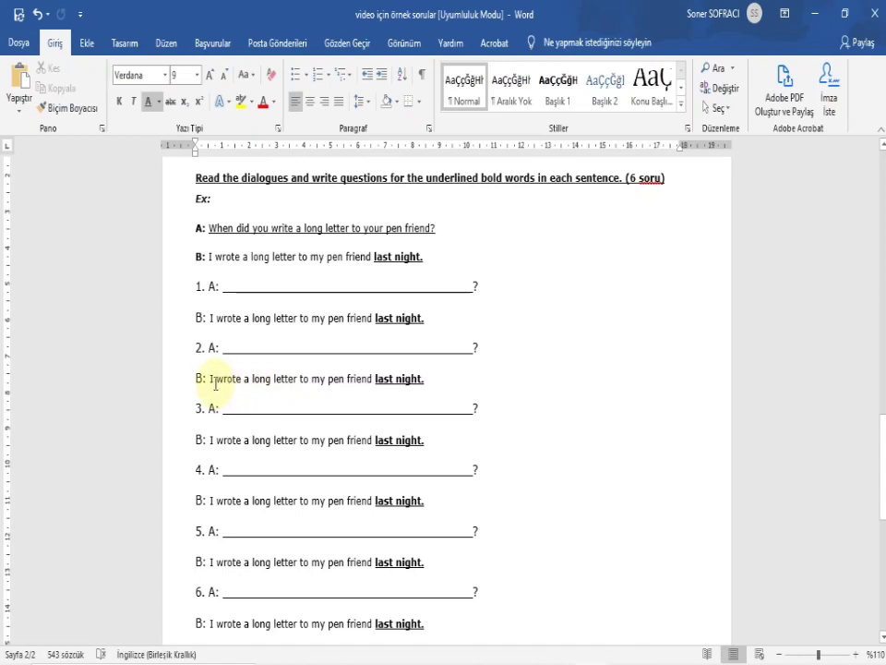
left_click_drag(211, 380, 426, 379)
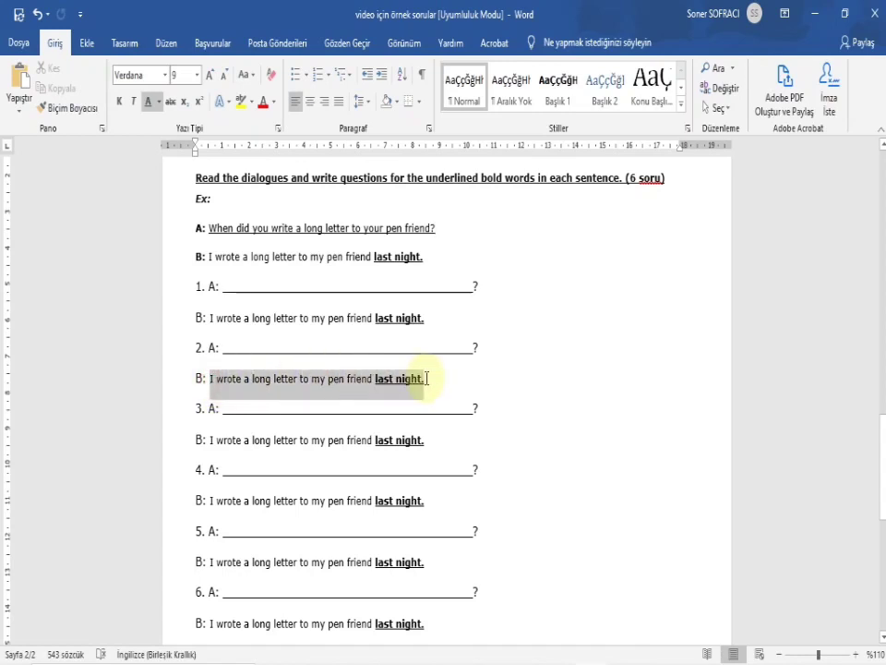
left_click(410, 386)
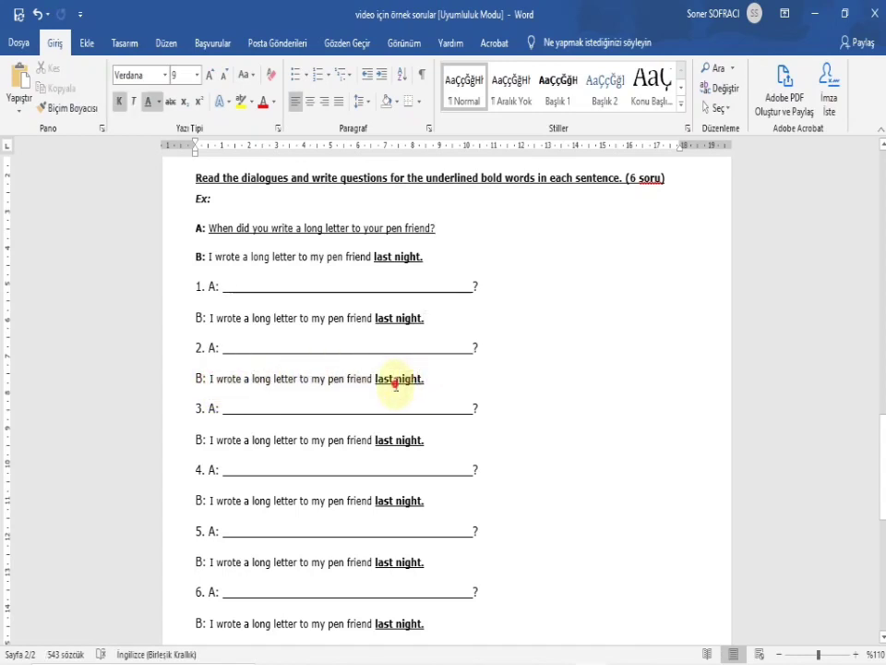